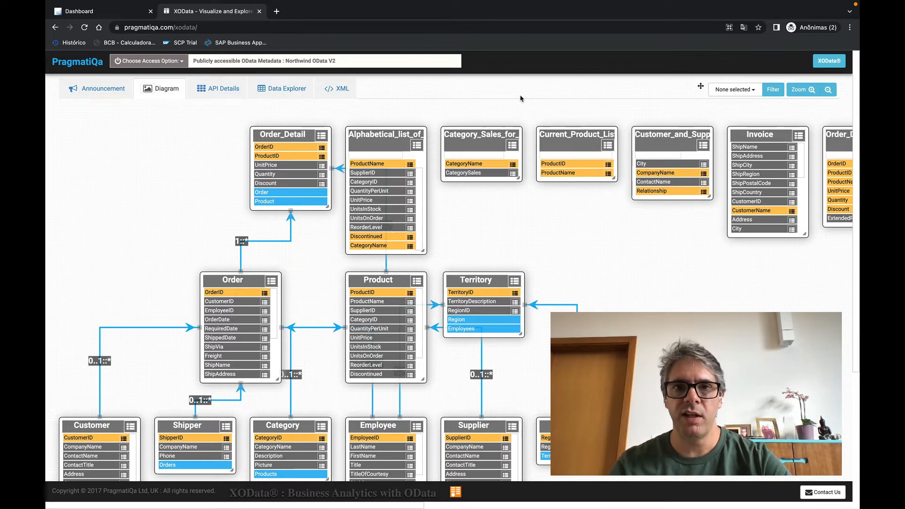
click(235, 28)
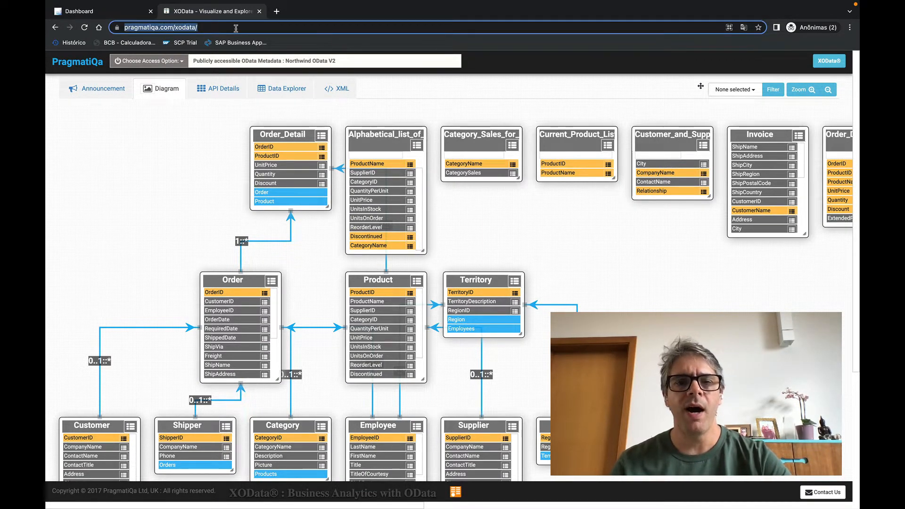
click(556, 265)
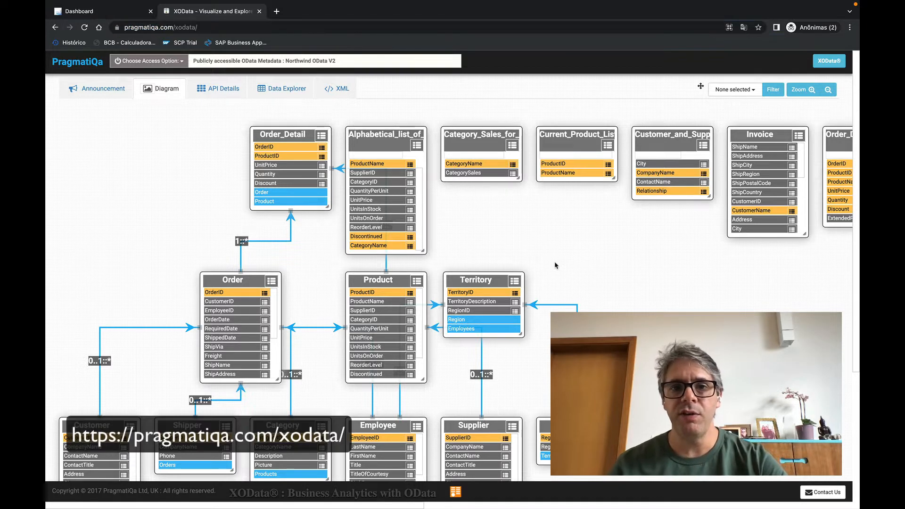
click(421, 60)
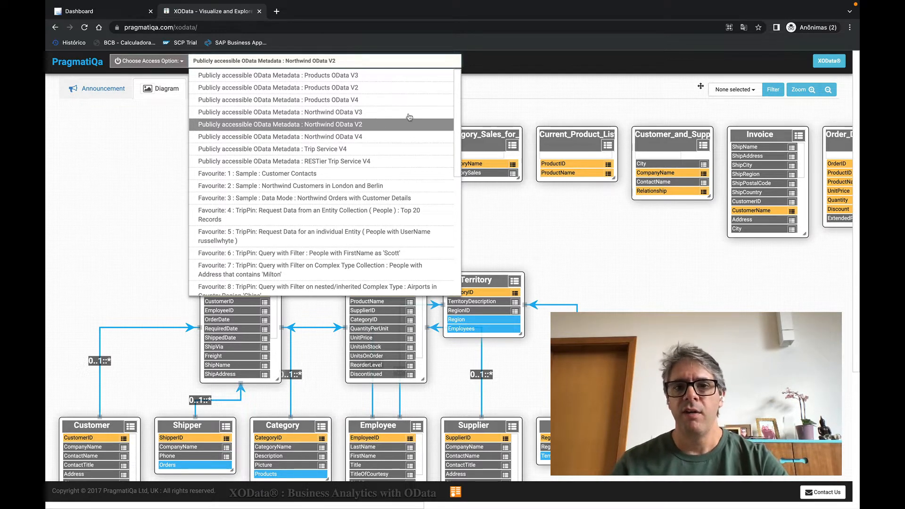
click(520, 110)
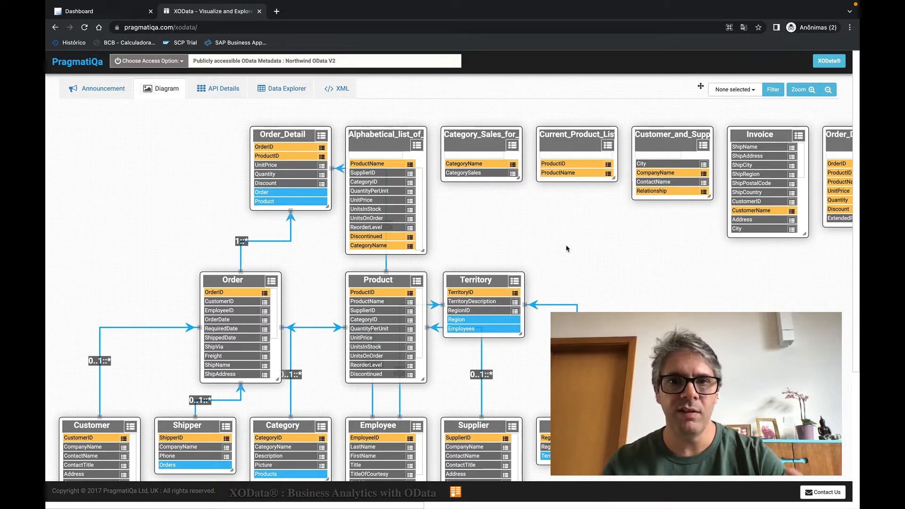
Load the publicly accessible Northwind OData V2 metadata into the entity diagram.
scroll(594, 274, down, 1)
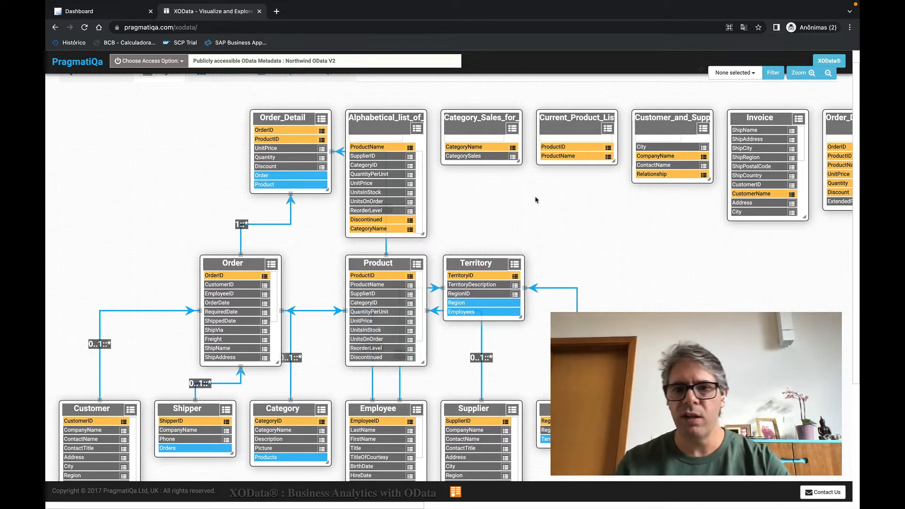
scroll(535, 198, down, 1)
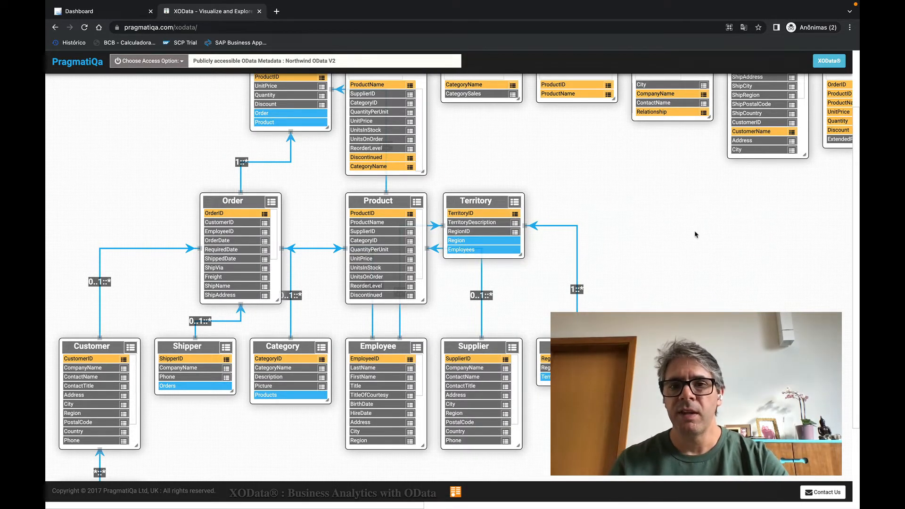
scroll(695, 232, up, 2)
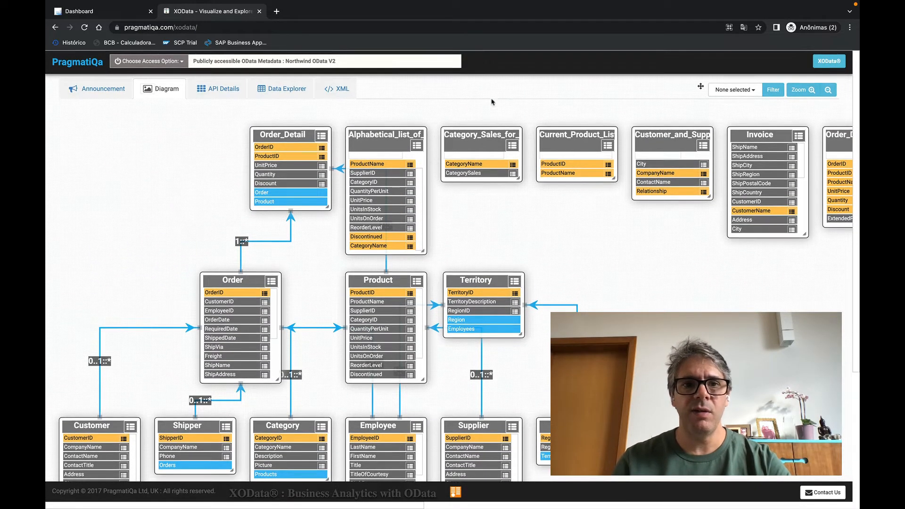
click(429, 61)
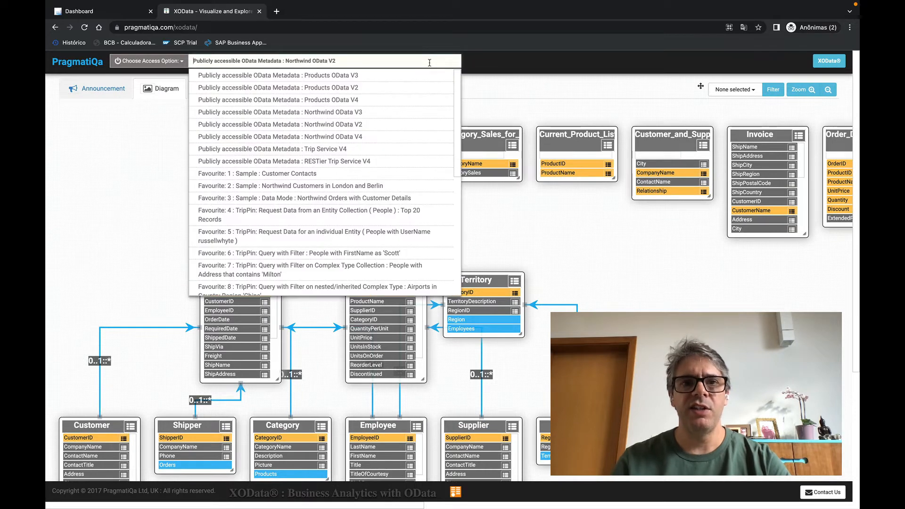
click(369, 125)
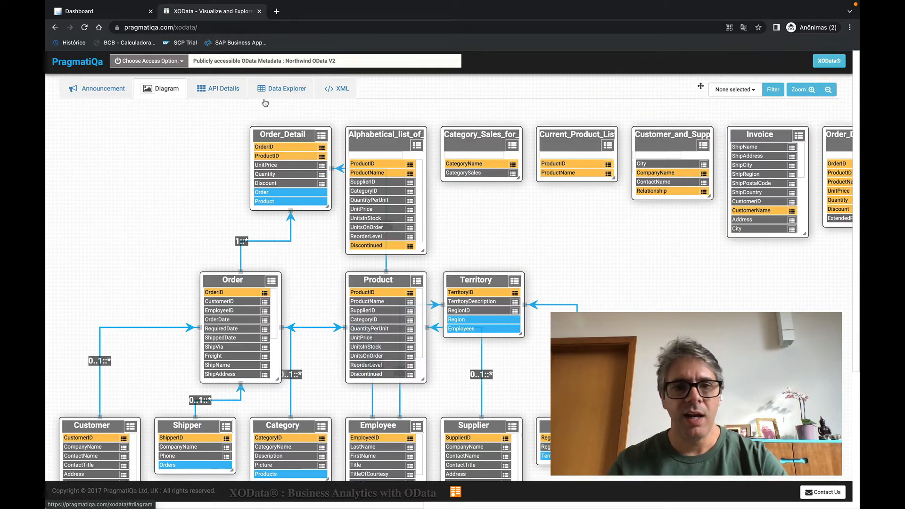
Look across the full Northwind entity diagram to review its entities and the relationships between them.
scroll(638, 299, down, 1)
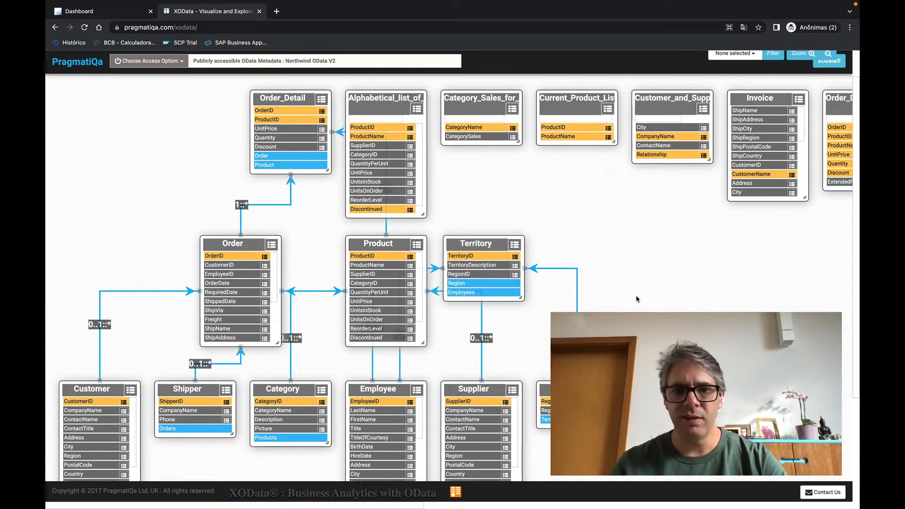
scroll(636, 299, up, 1)
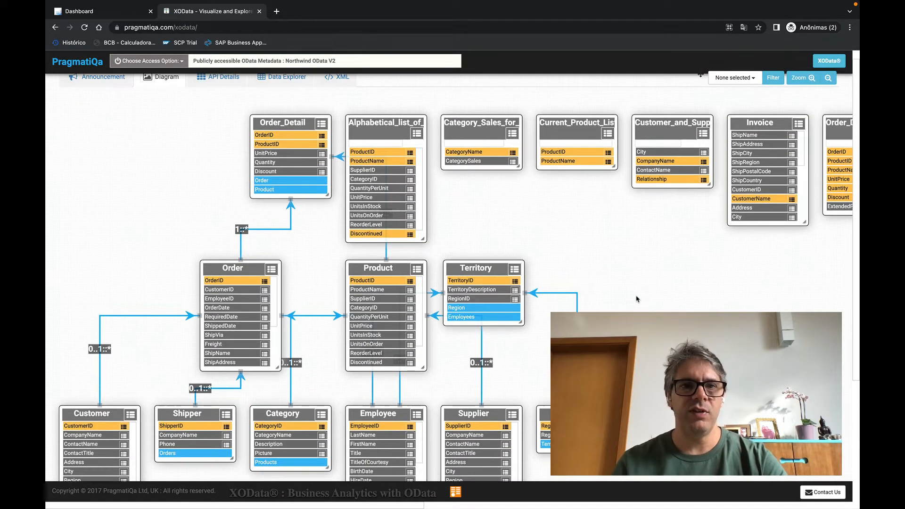
scroll(636, 299, right, 10)
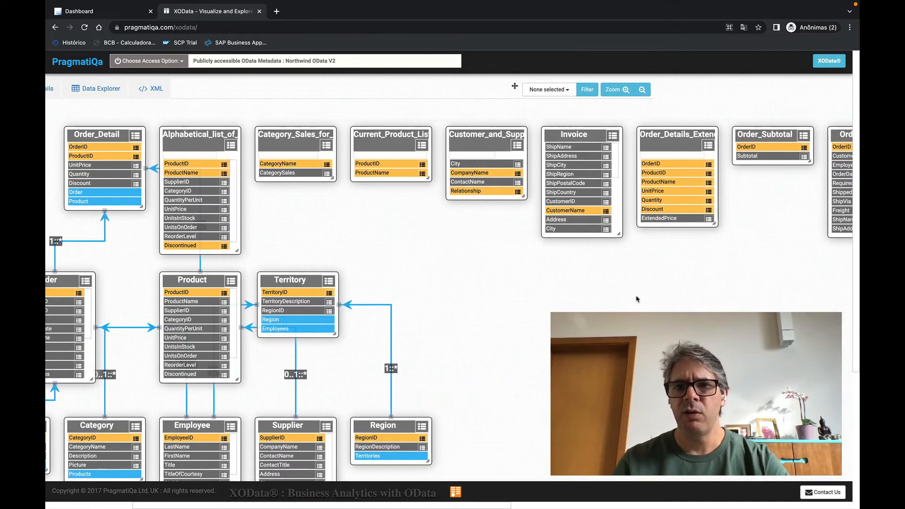
scroll(637, 299, right, 7)
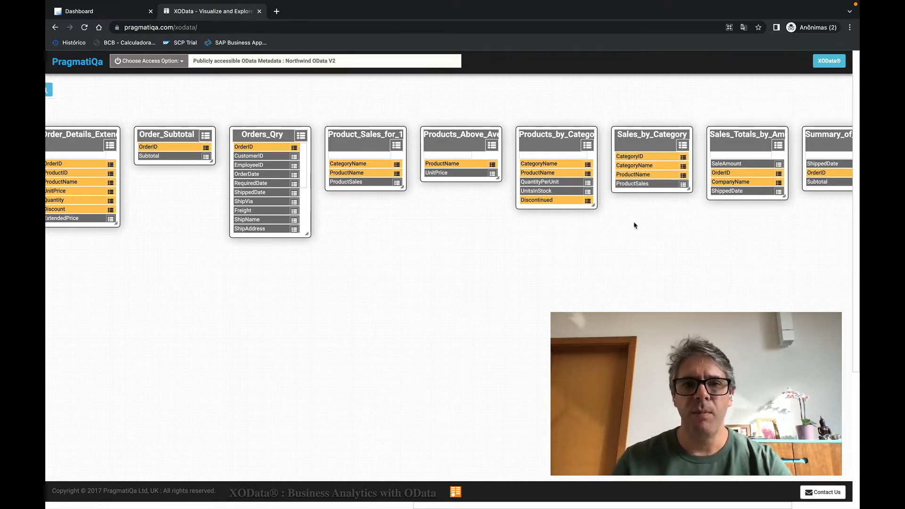
scroll(635, 226, left, 10)
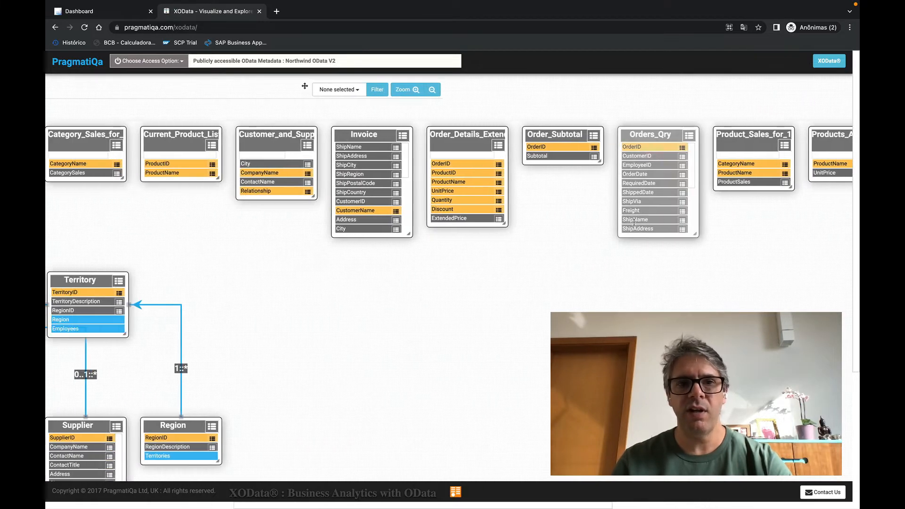
scroll(635, 226, left, 10)
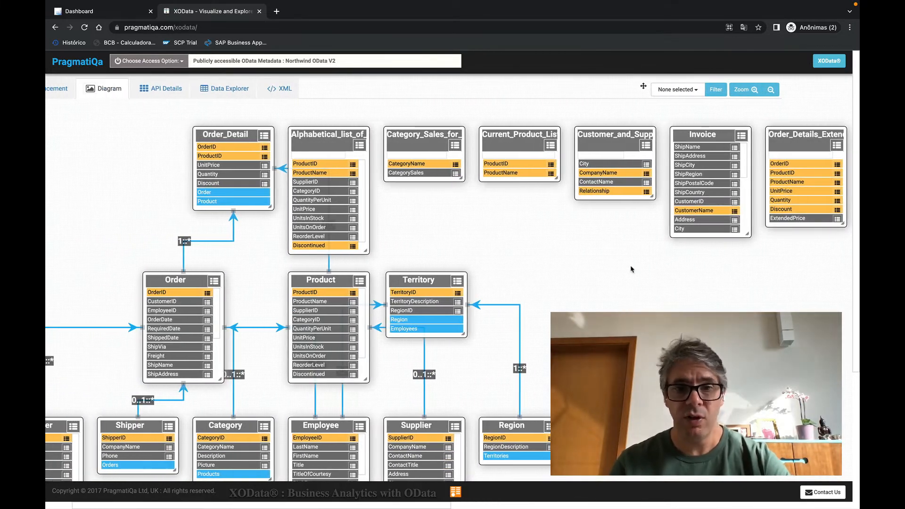
scroll(631, 270, left, 1)
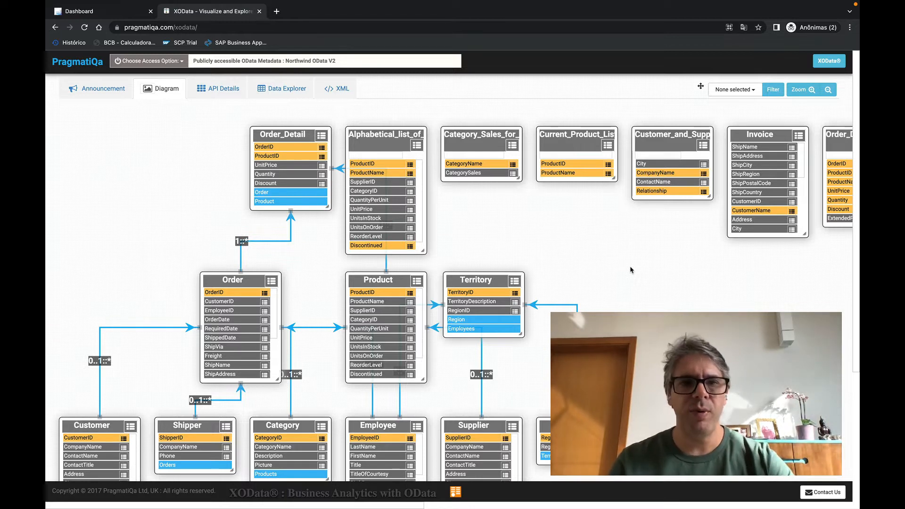
scroll(631, 270, down, 1)
scroll(632, 271, up, 1)
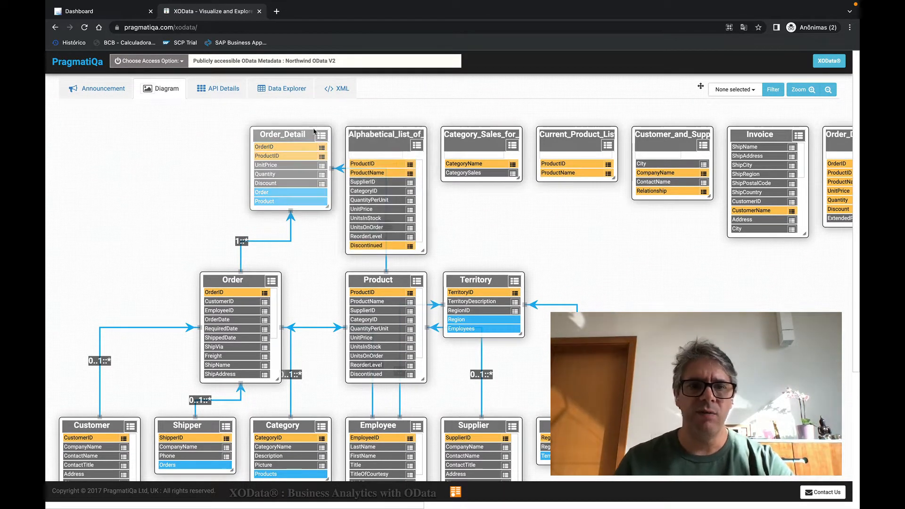
Check which entities the Data Explorer offers for querying, and return to the diagram.
click(295, 94)
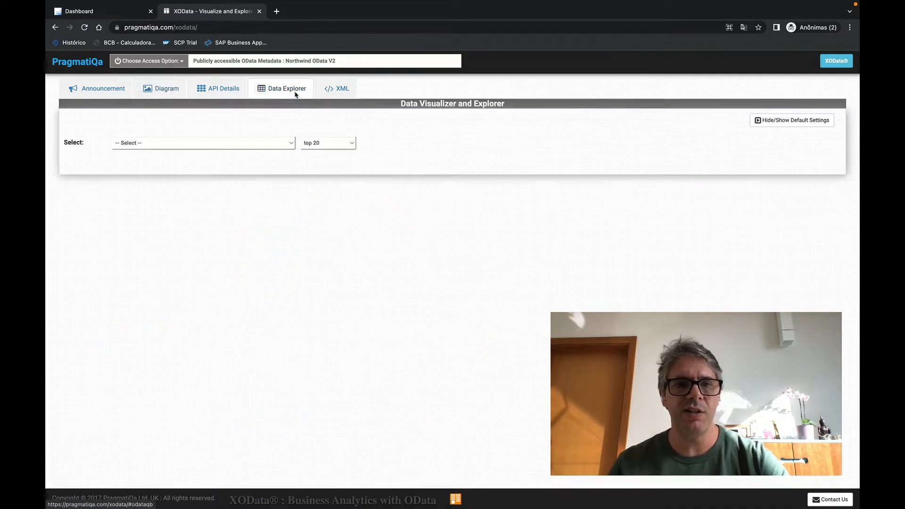
click(290, 146)
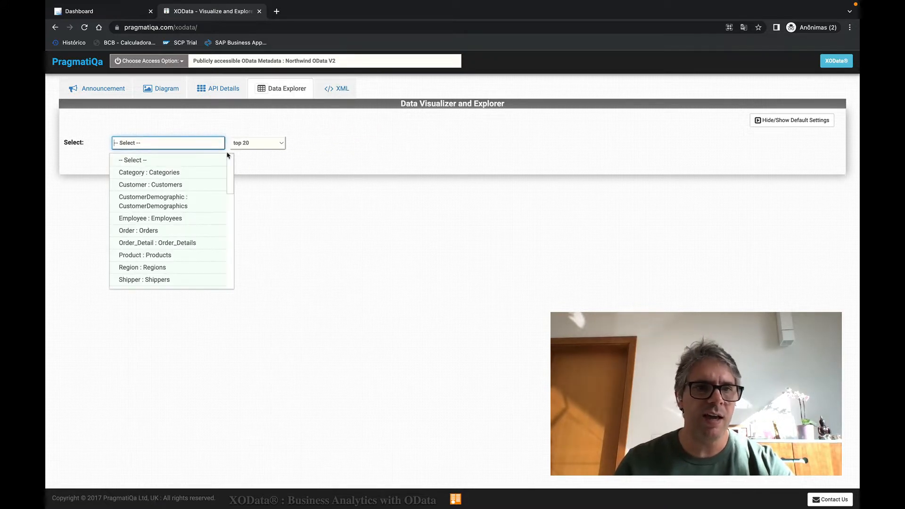
click(160, 88)
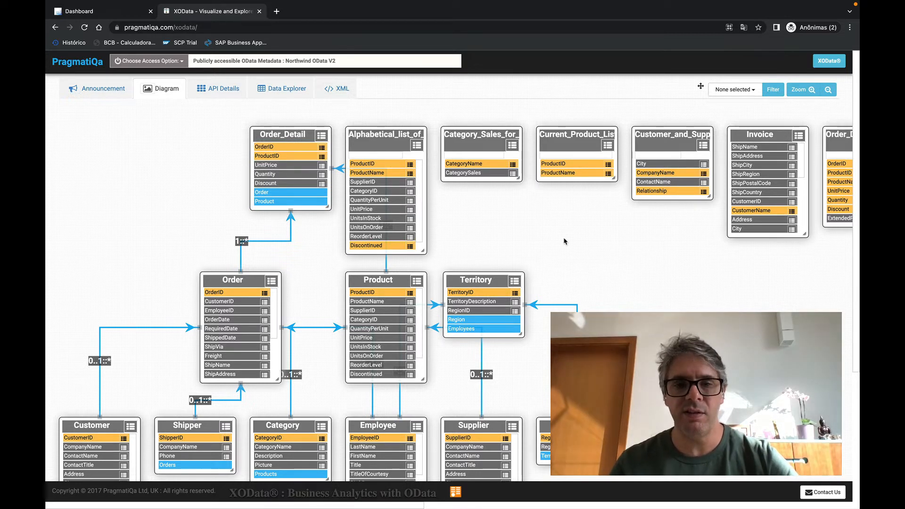
Examine the Product entity's properties and navigation links up close in the diagram.
mouse_move(393, 215)
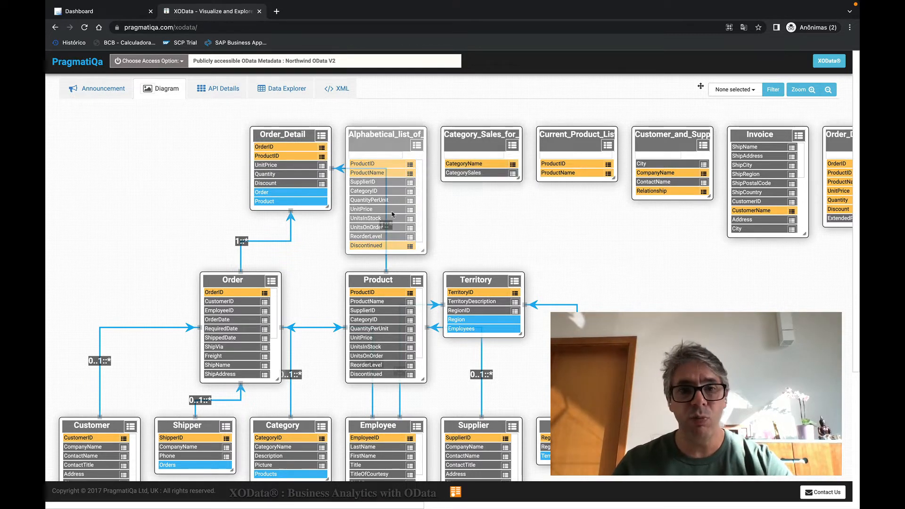
mouse_move(411, 293)
scroll(393, 292, up, 5)
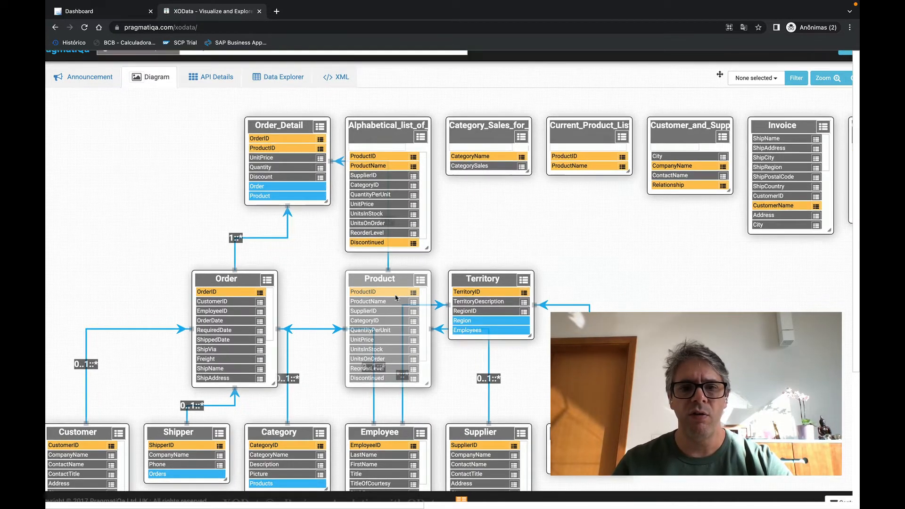
scroll(485, 283, down, 1)
scroll(485, 310, up, 1)
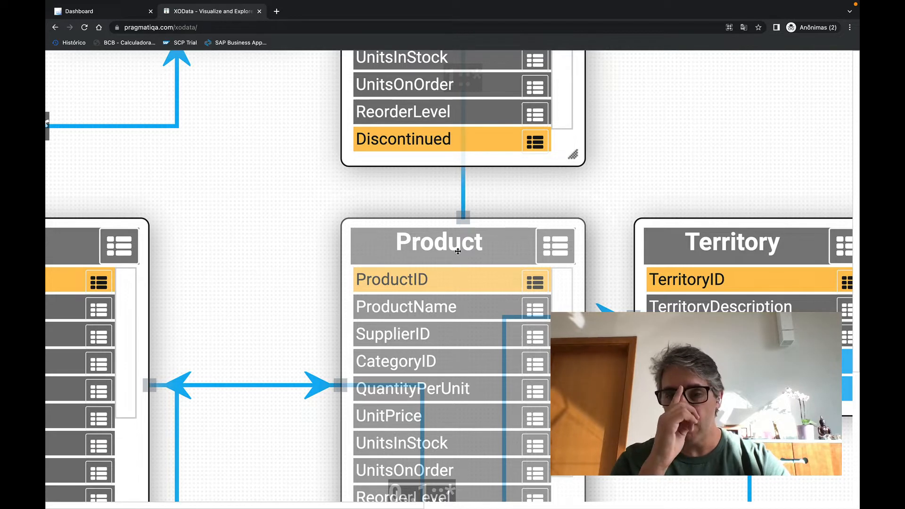
scroll(462, 330, down, 2)
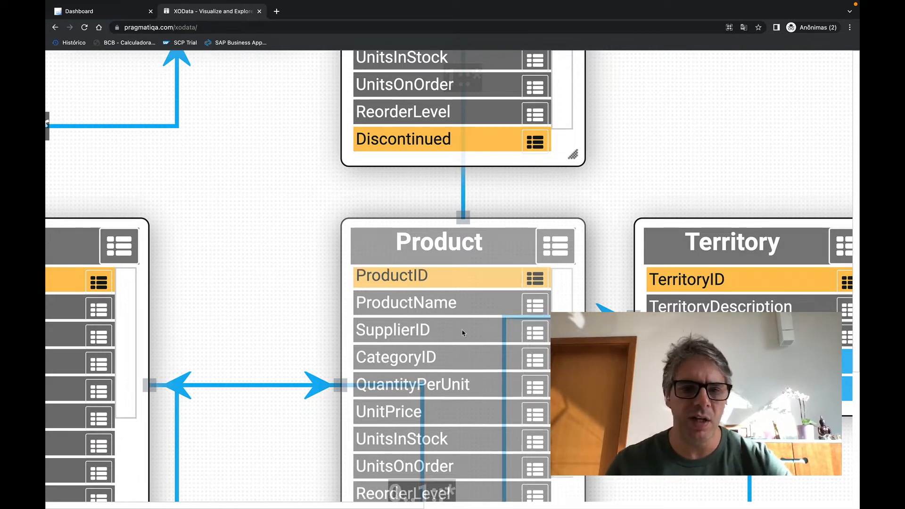
scroll(457, 388, down, 2)
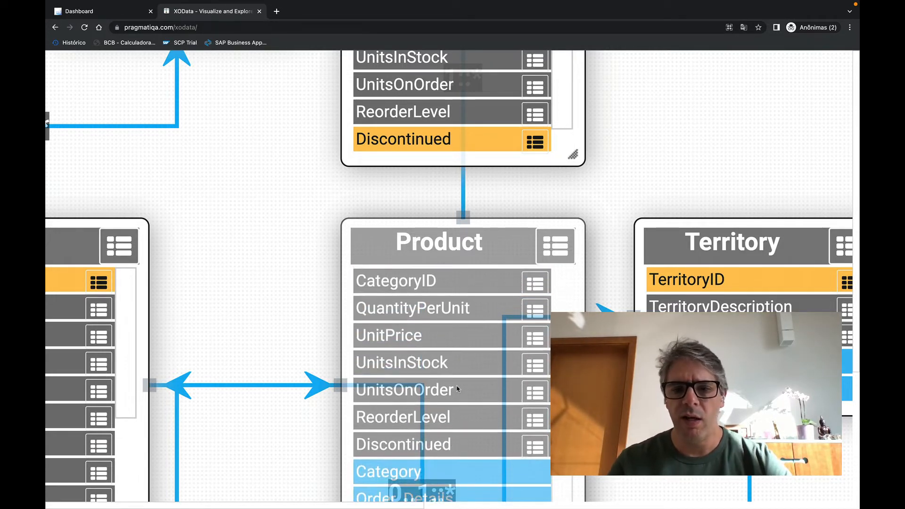
scroll(459, 393, down, 1)
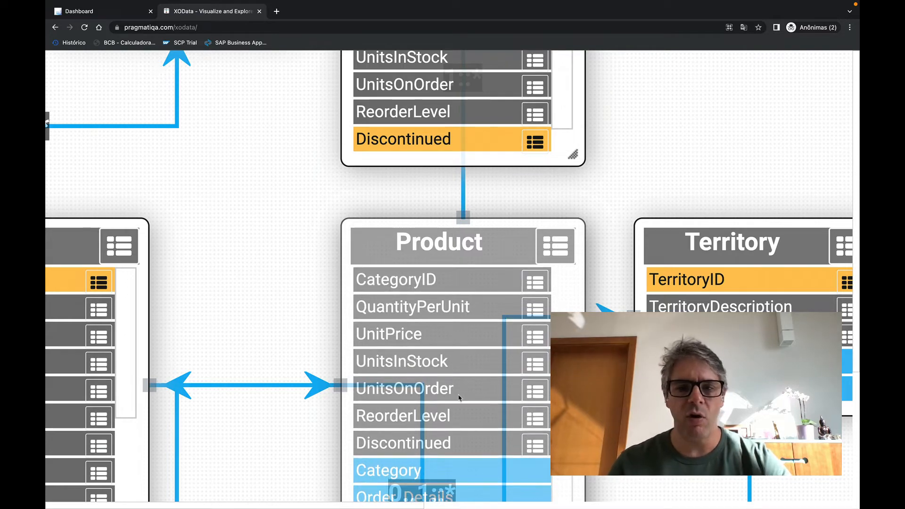
key(ctrl+0)
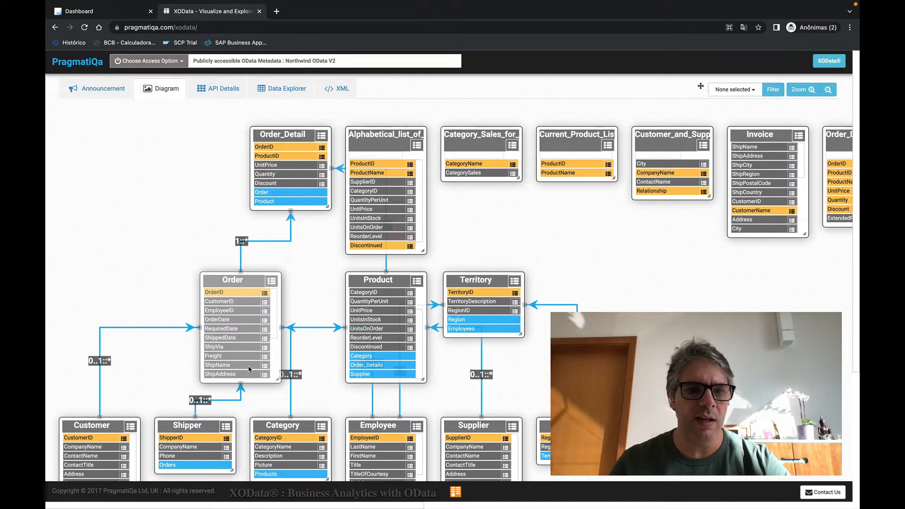
Examine the Order entity's properties up close in the diagram and restore the normal view.
scroll(234, 304, up, 5)
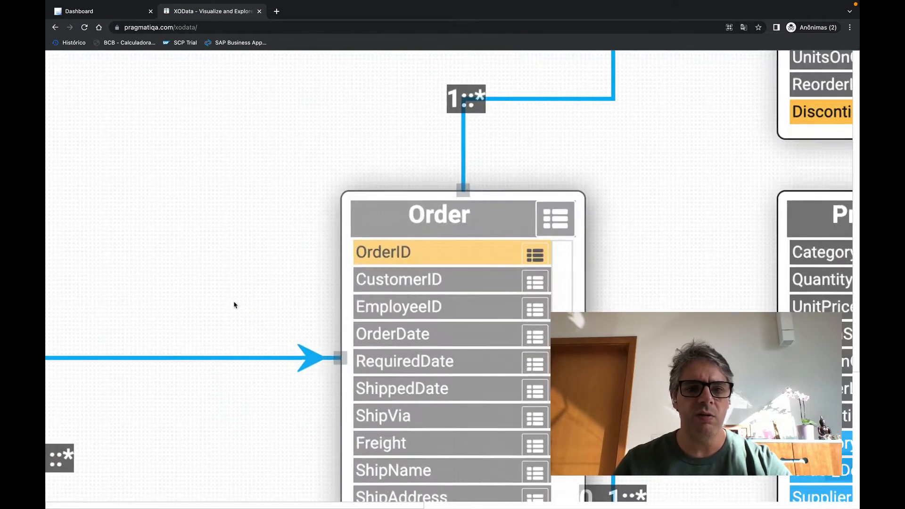
scroll(438, 353, down, 1)
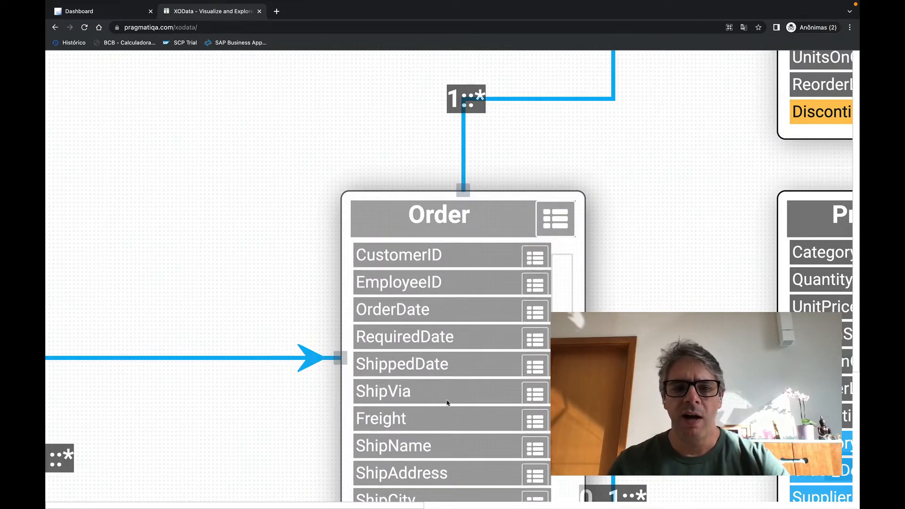
scroll(455, 366, down, 3)
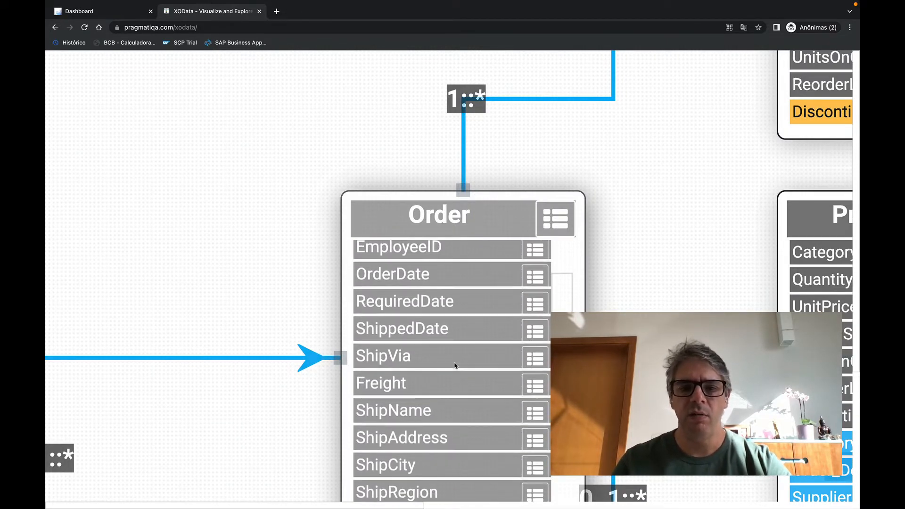
scroll(456, 412, down, 5)
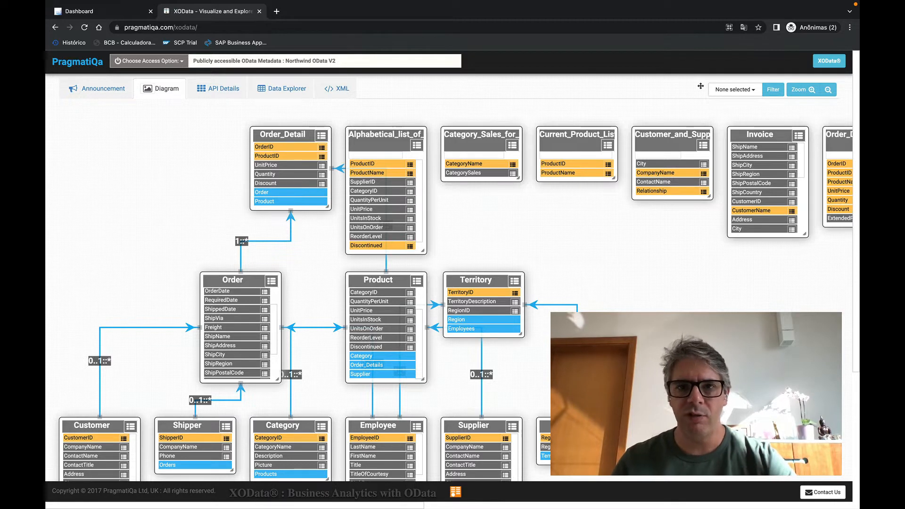
Prepare a Data Explorer query on the Order : Orders entity and select the whole generated request URL.
click(291, 90)
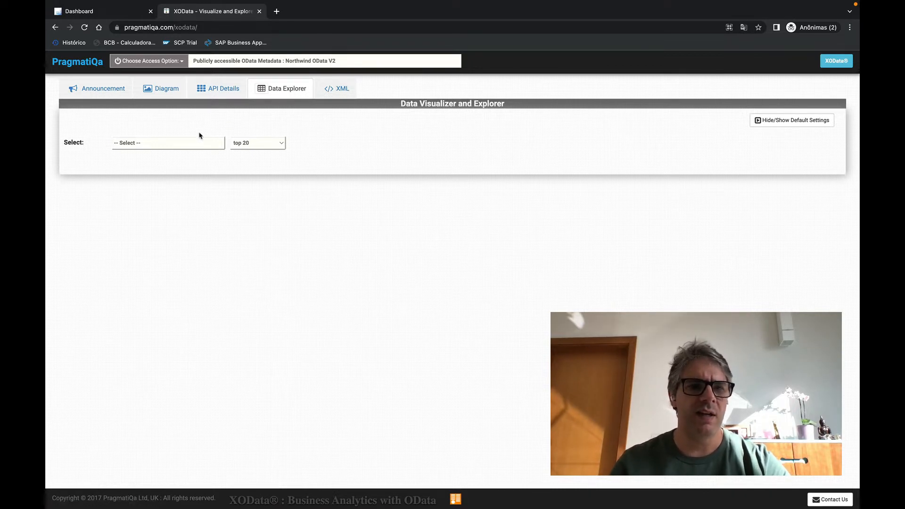
click(186, 143)
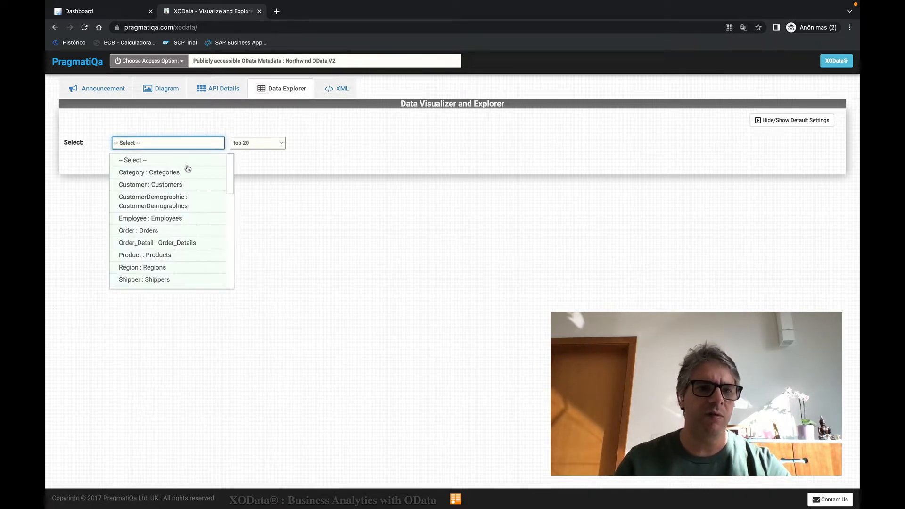
click(176, 231)
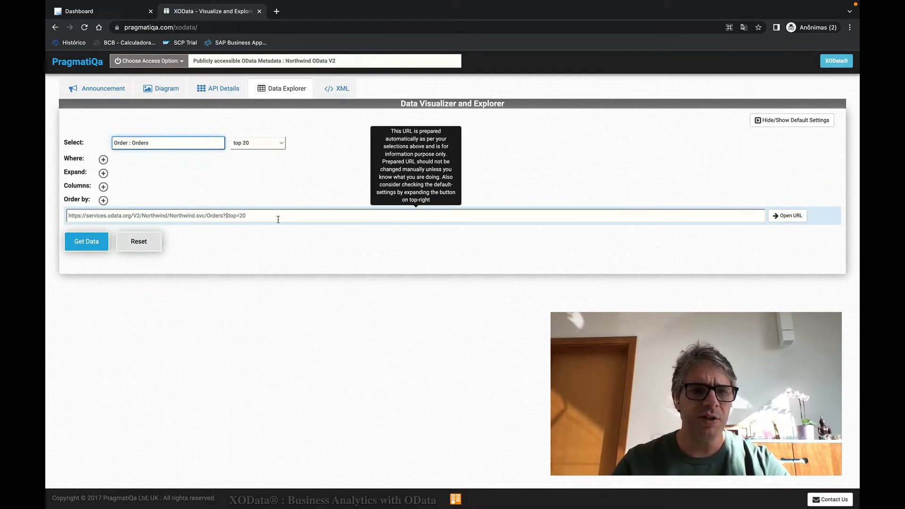
drag(262, 217, 51, 216)
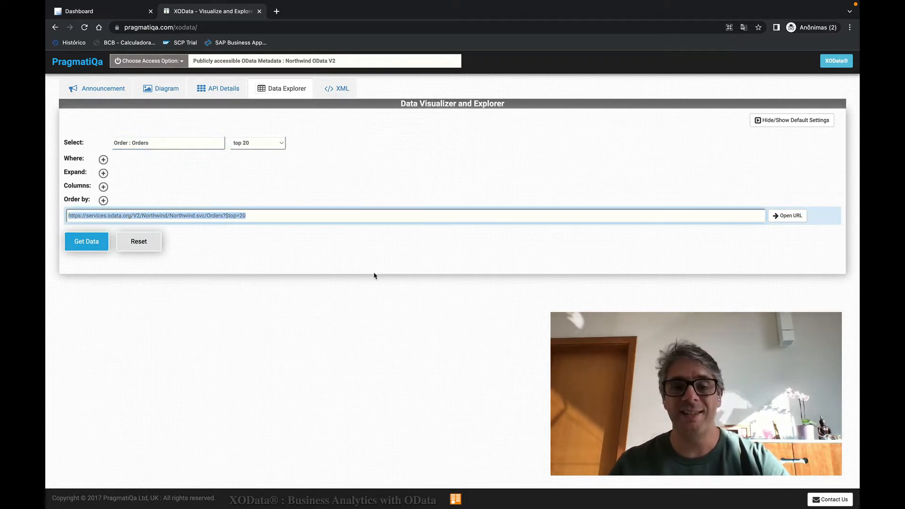
Copy the generated Orders request URL, open it in a new browser tab and look through the returned XML entries.
click(261, 213)
drag(260, 213, 63, 214)
key(ctrl+c)
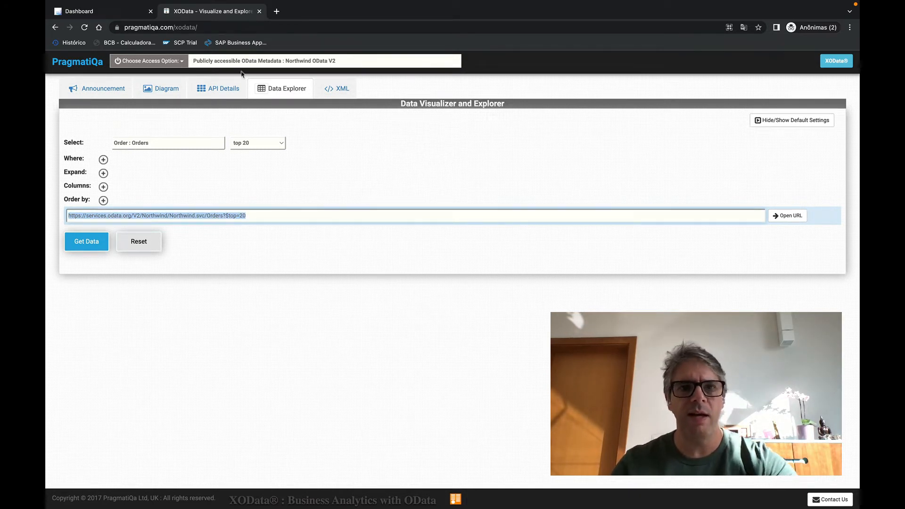
click(277, 11)
key(ctrl+v)
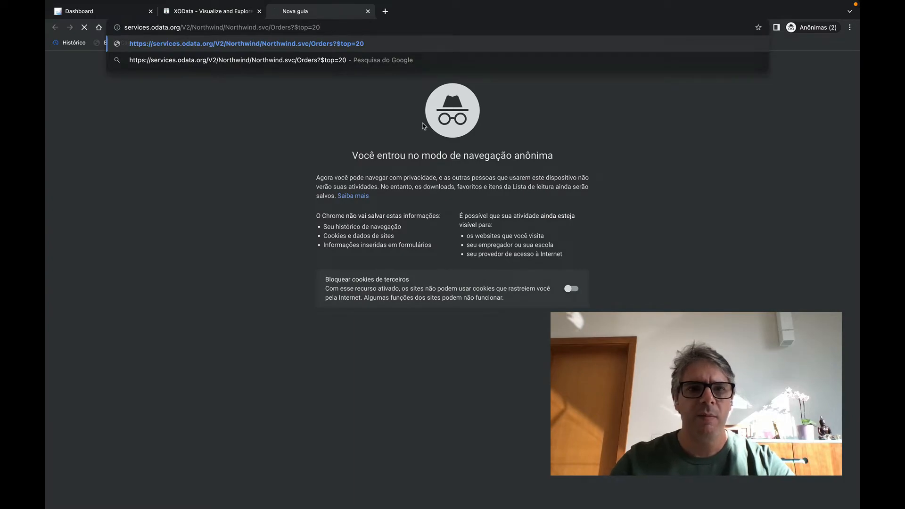
key(Return)
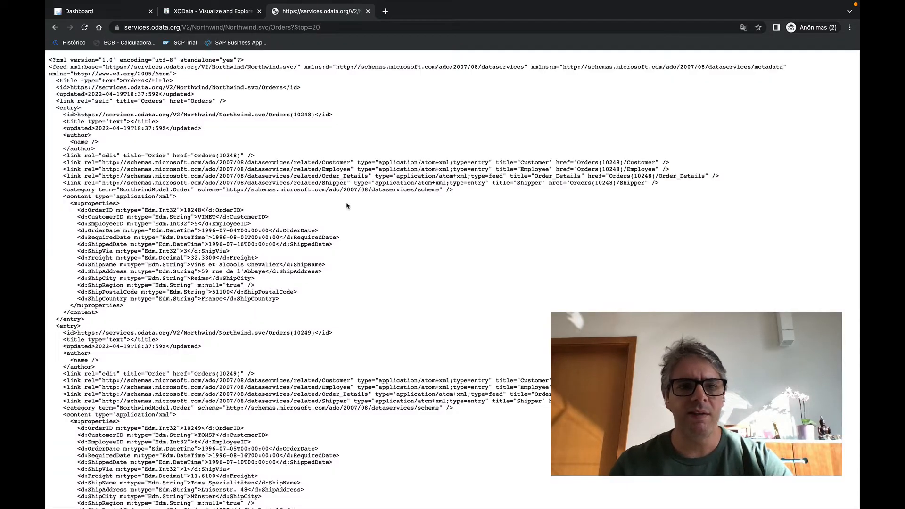
scroll(239, 186, down, 5)
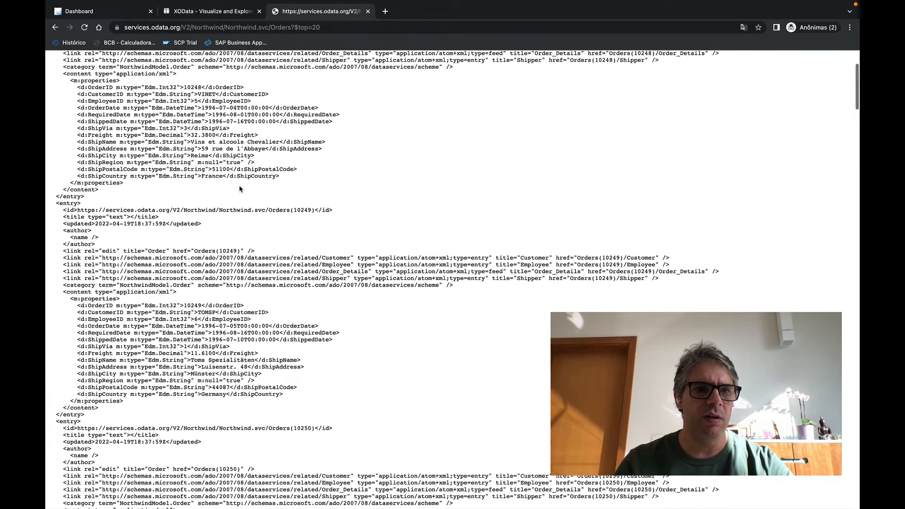
scroll(239, 186, down, 2)
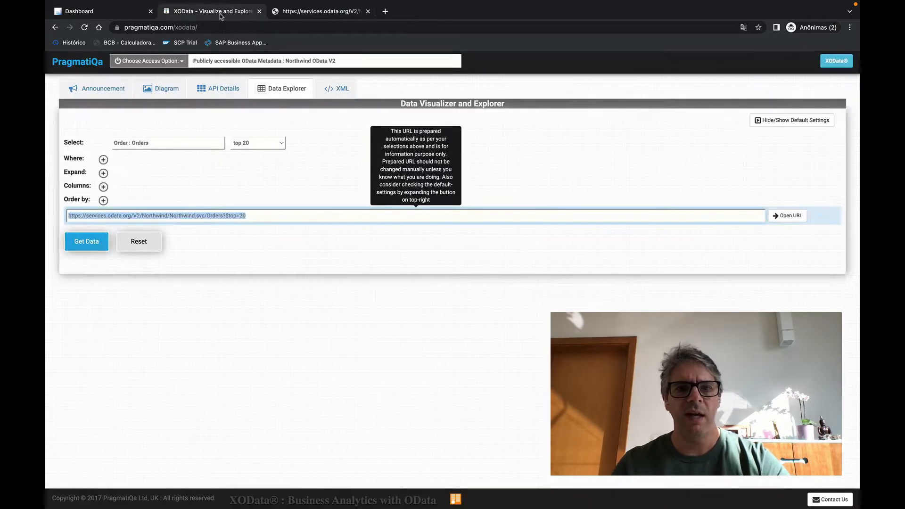
Return to the XOData Data Explorer, fetch the top 20 Orders records and look over the result table.
click(212, 11)
click(87, 243)
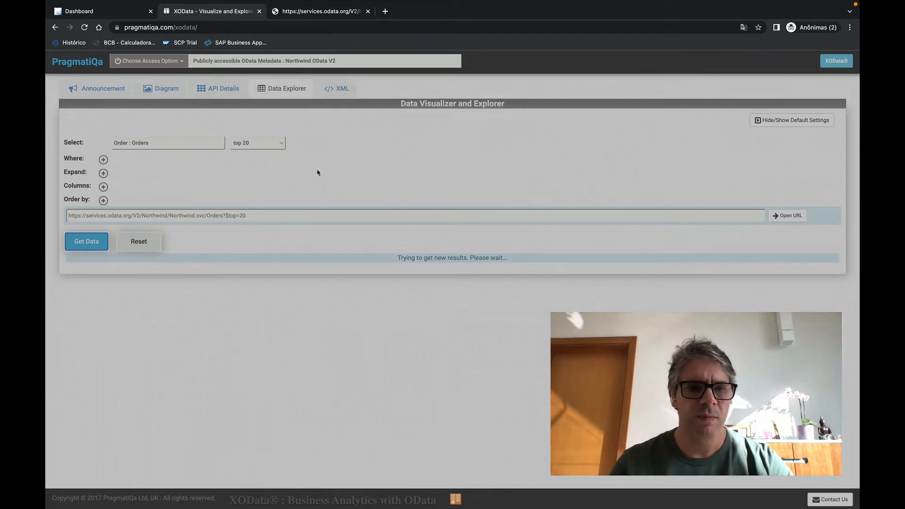
scroll(364, 389, down, 1)
scroll(362, 386, down, 3)
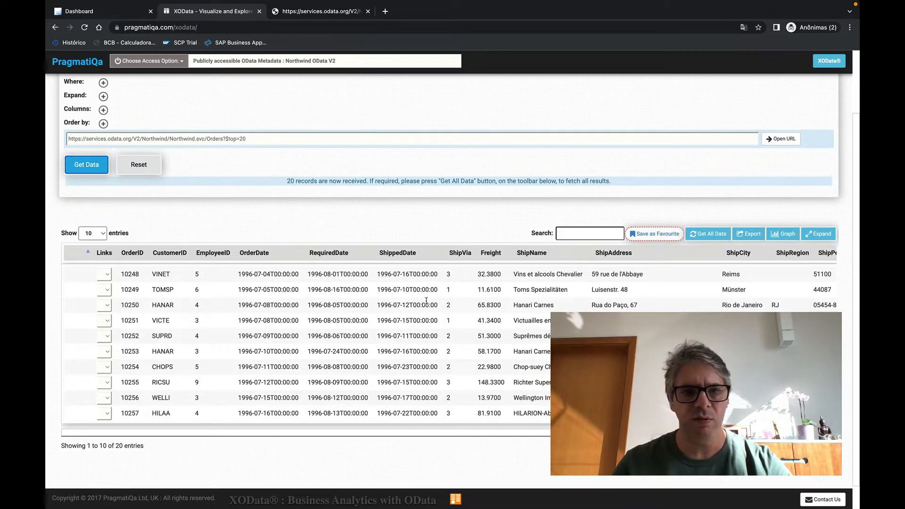
scroll(172, 297, down, 1)
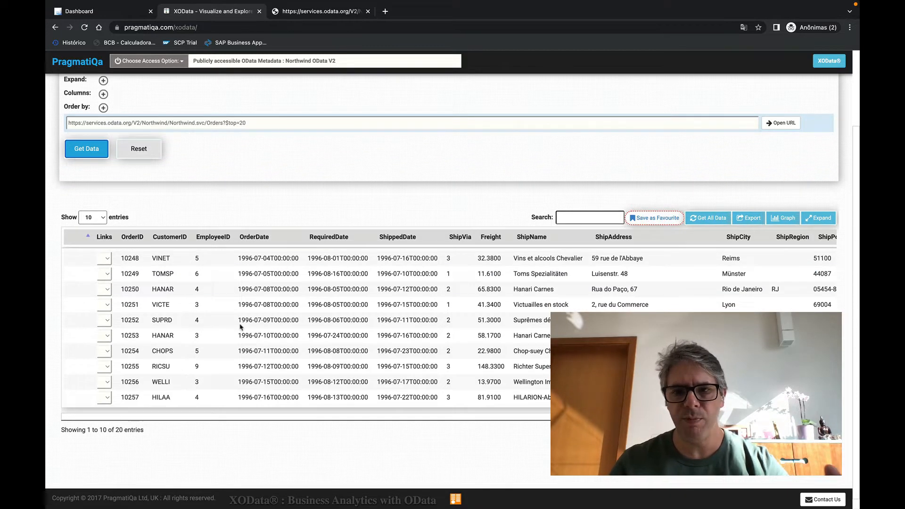
scroll(241, 326, up, 4)
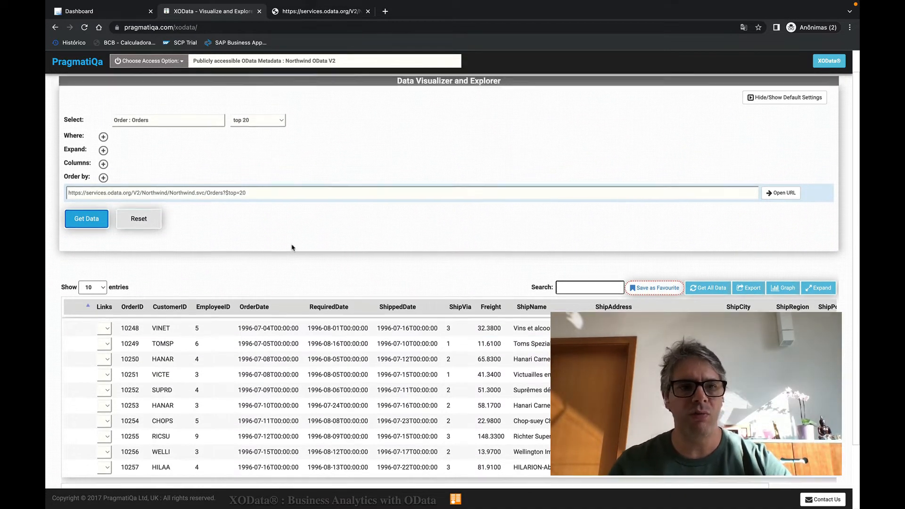
scroll(293, 248, up, 1)
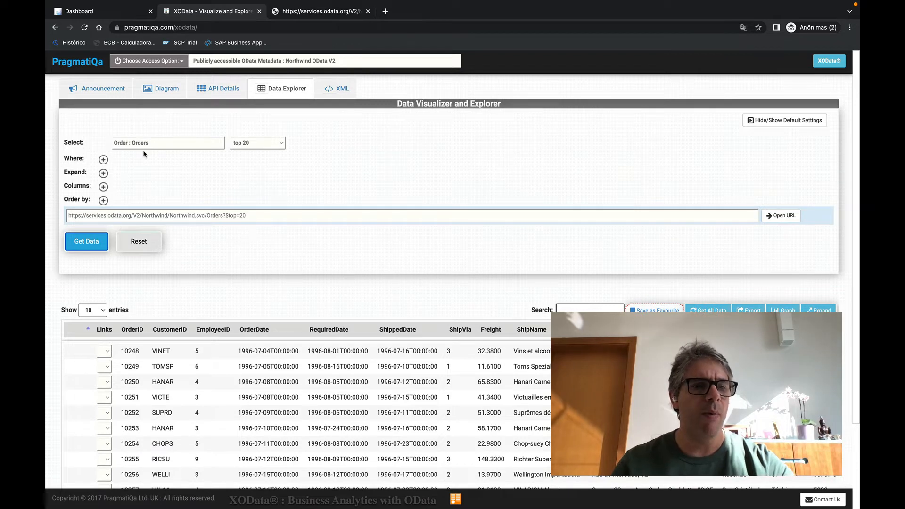
Show the expandable entities related to Orders and examine them together with the request URL and the result table.
click(103, 173)
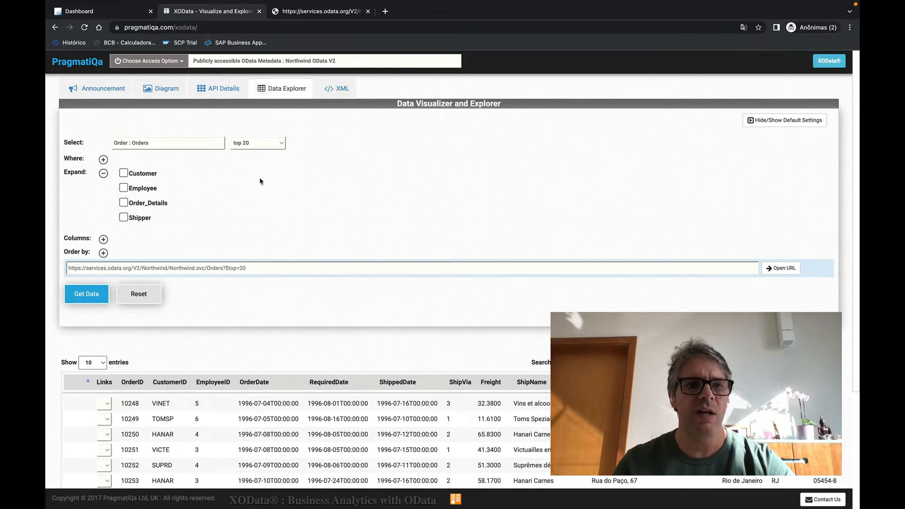
double_click(216, 268)
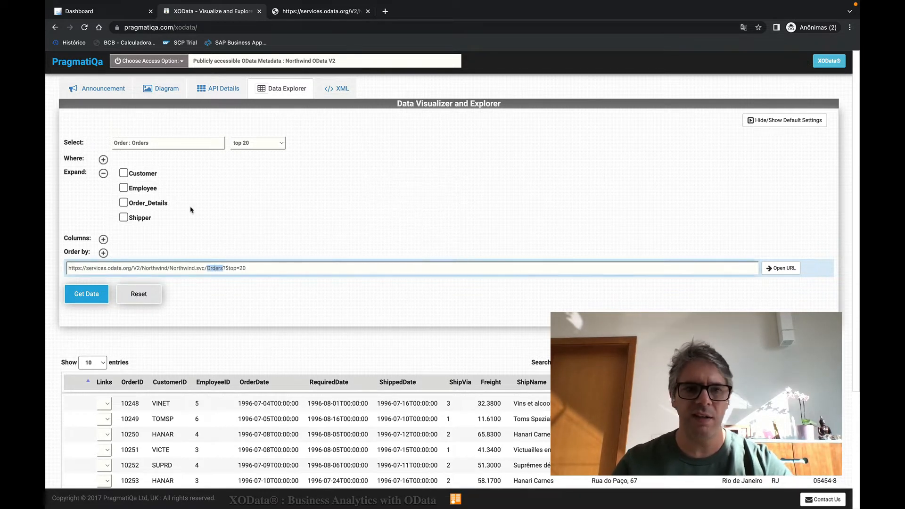
scroll(190, 209, up, 5)
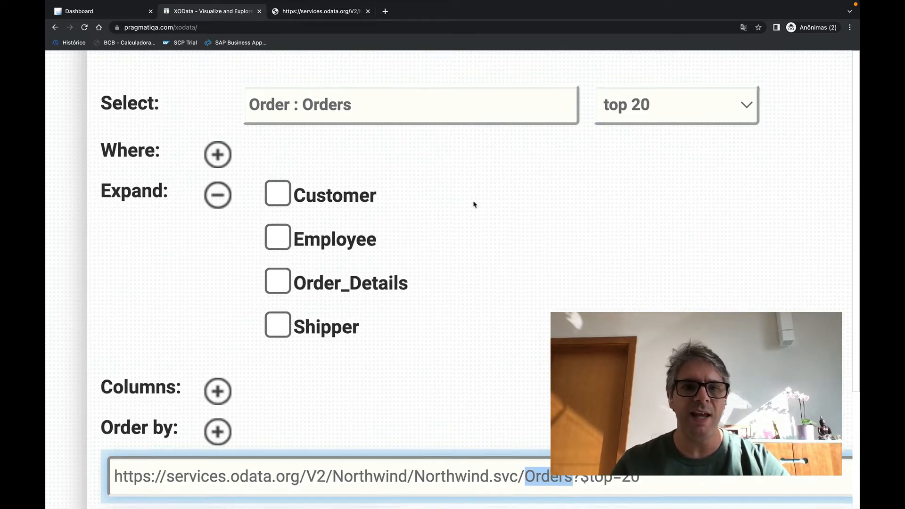
scroll(474, 202, down, 5)
click(215, 267)
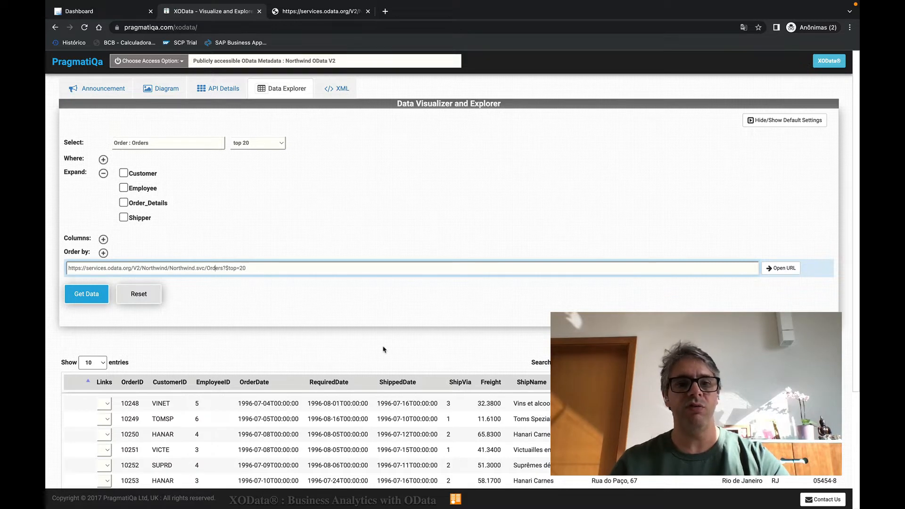
scroll(383, 351, down, 1)
scroll(372, 391, down, 1)
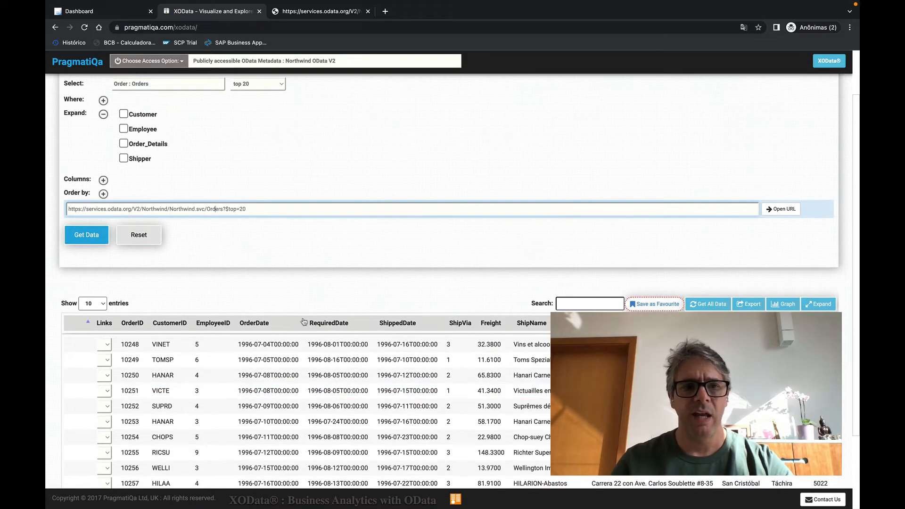
scroll(304, 321, up, 2)
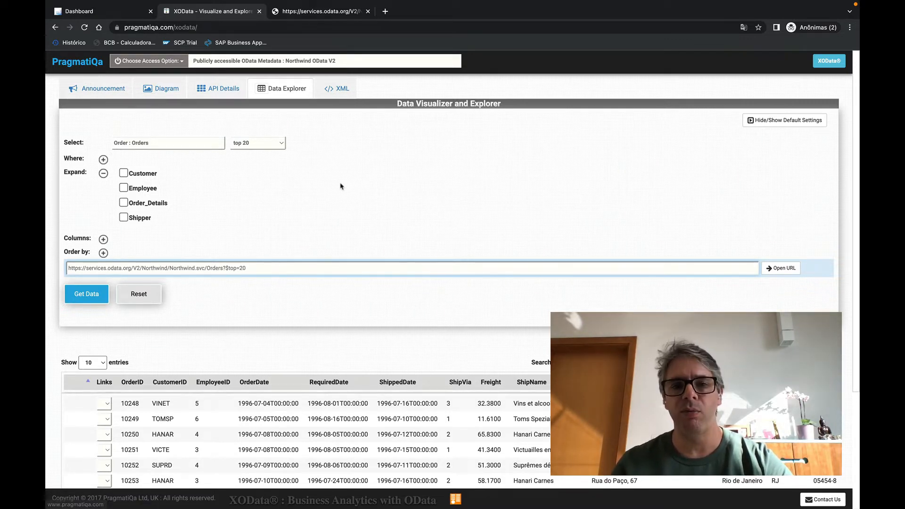
scroll(420, 346, down, 1)
scroll(420, 346, down, 2)
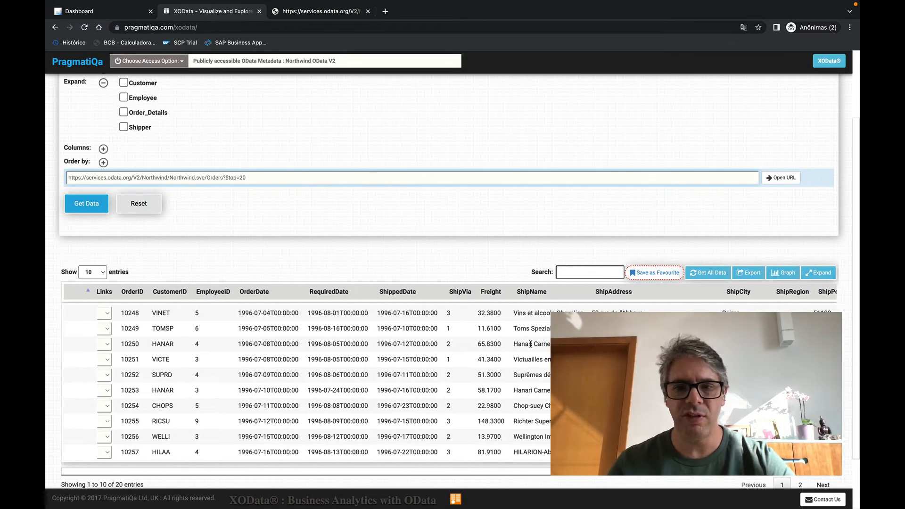
scroll(227, 239, up, 2)
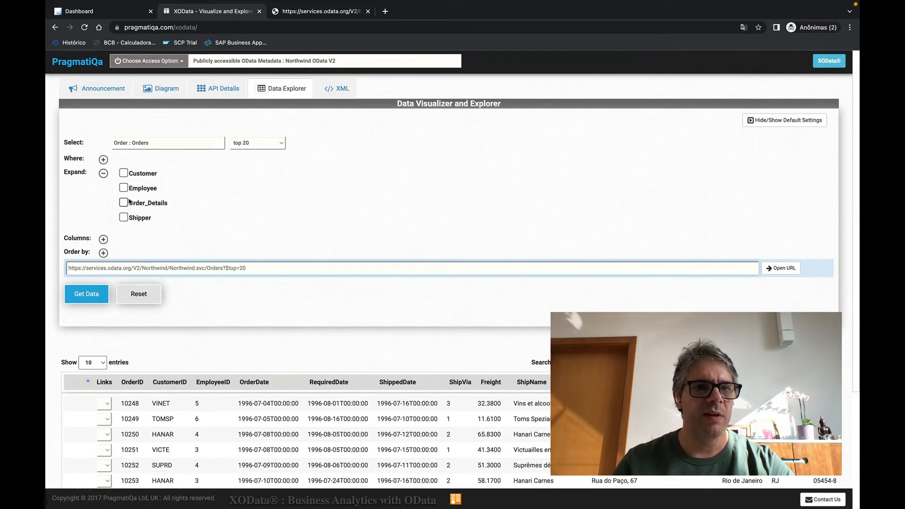
Expand Order_Details in the Orders query, fetch the data and look over the nested detail rows.
click(124, 203)
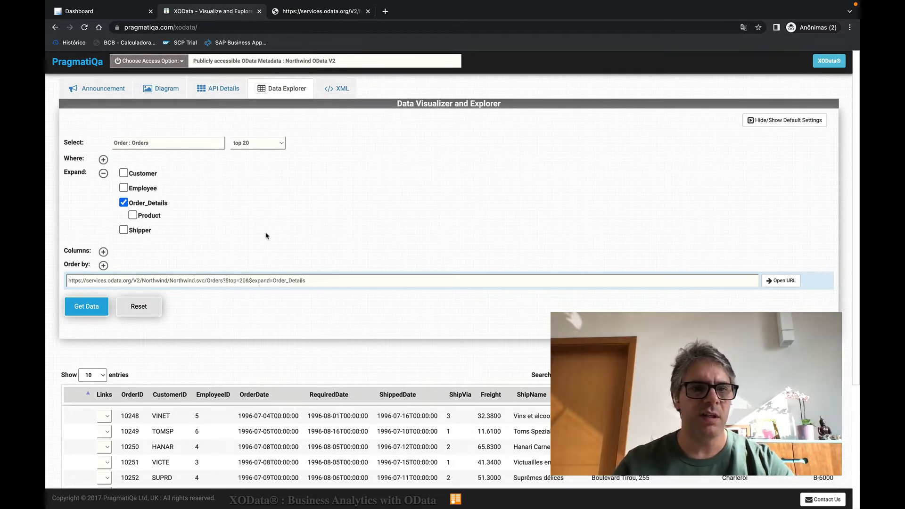
click(83, 306)
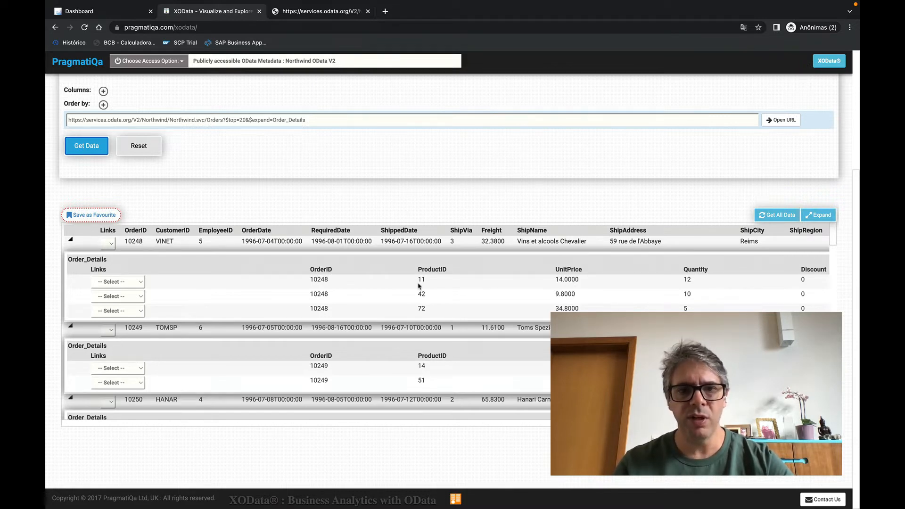
scroll(370, 297, right, 1)
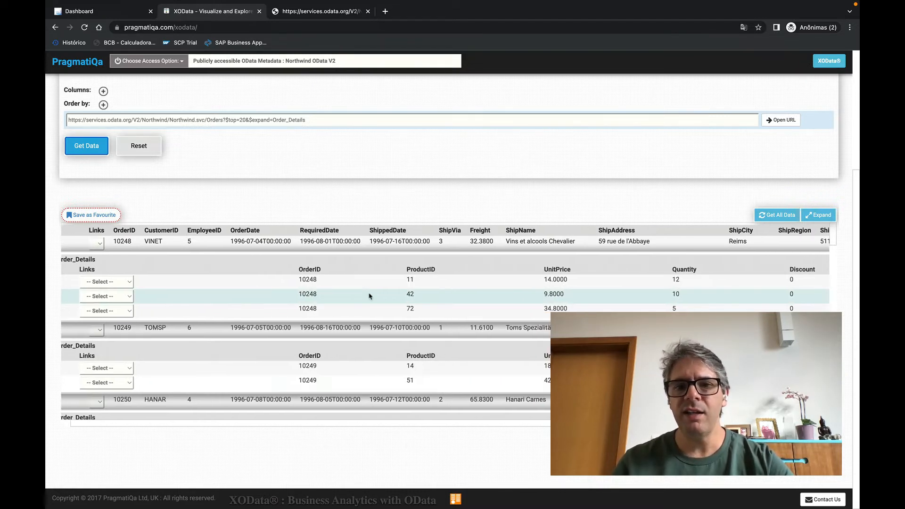
scroll(370, 296, right, 4)
scroll(370, 296, left, 5)
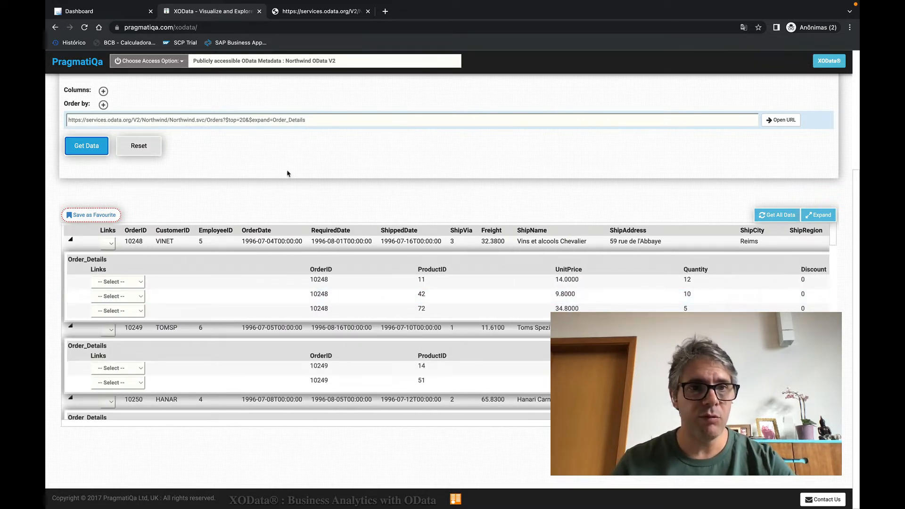
Restrict the request URL to a single order by adding the first listed order's ID in parentheses after Orders, and fetch the data.
scroll(240, 116, up, 2)
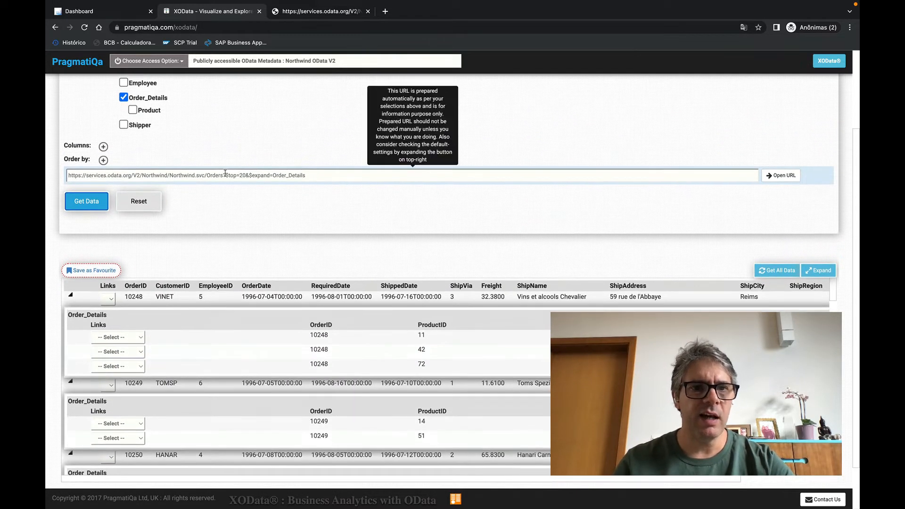
click(224, 176)
text(())
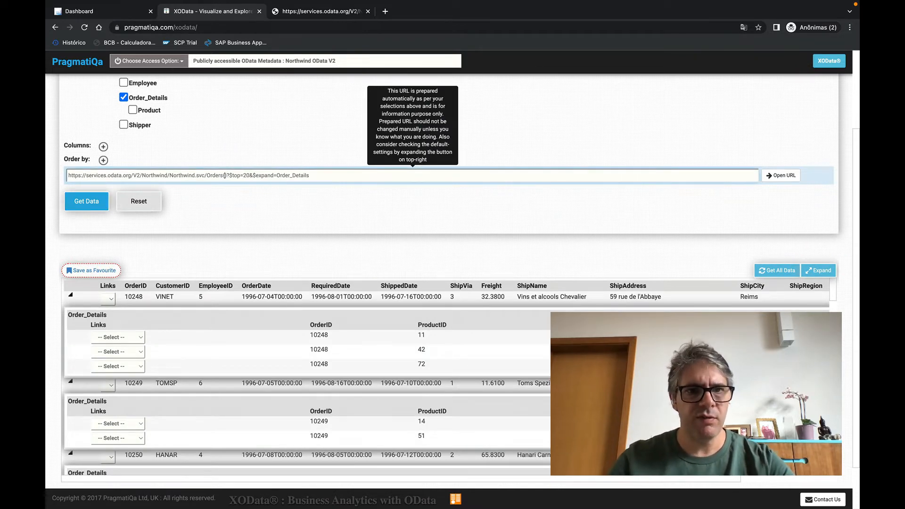
scroll(269, 193, up, 3)
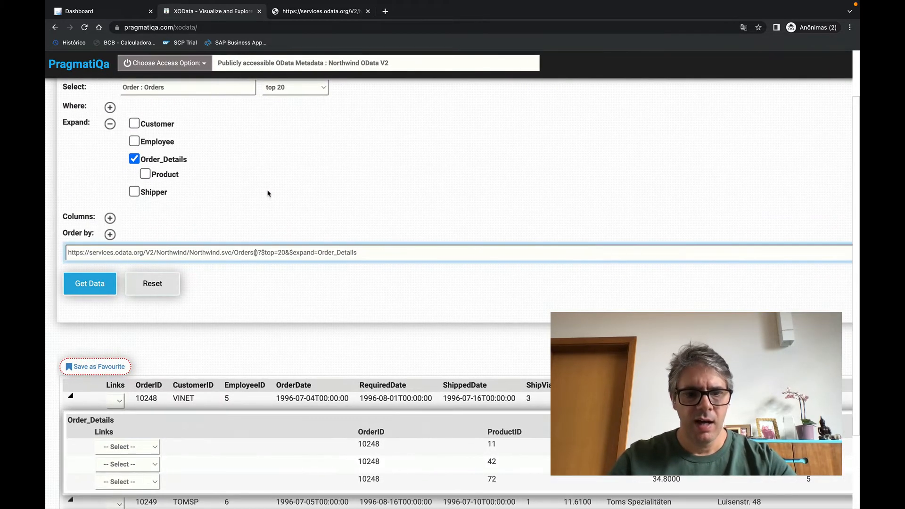
text(10)
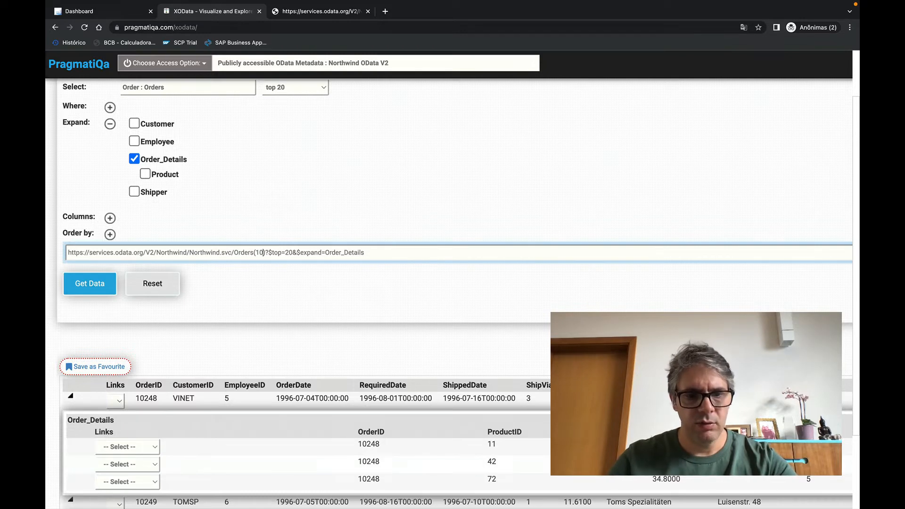
text(248)
key(Return)
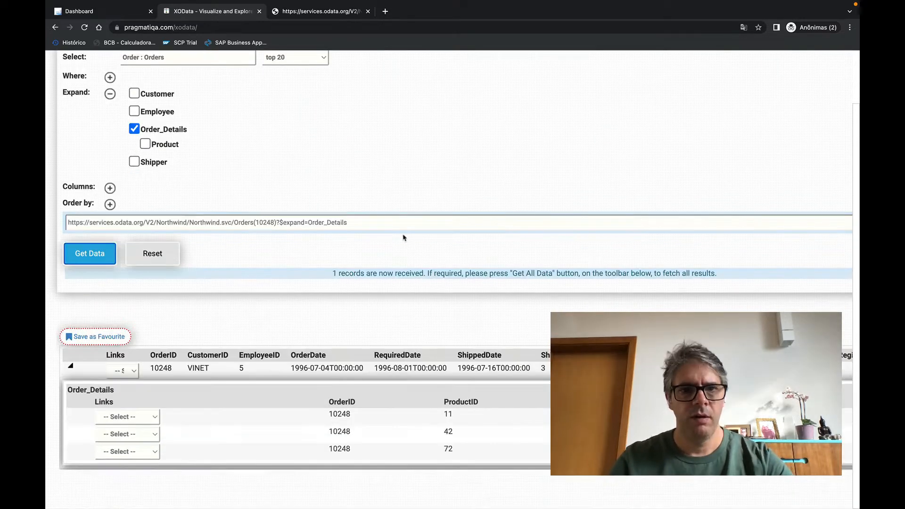
Examine the order key in the request URL and the single order's nested Order_Details rows.
scroll(407, 188, up, 1)
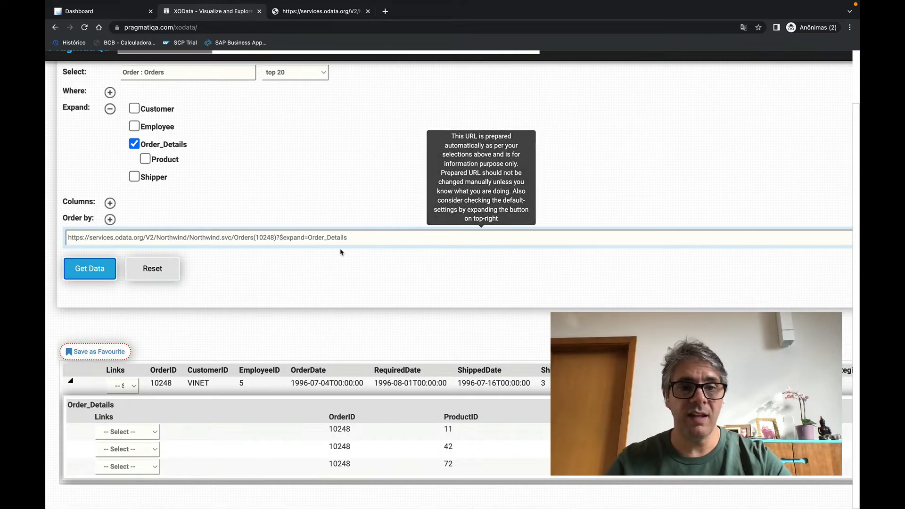
scroll(341, 252, down, 1)
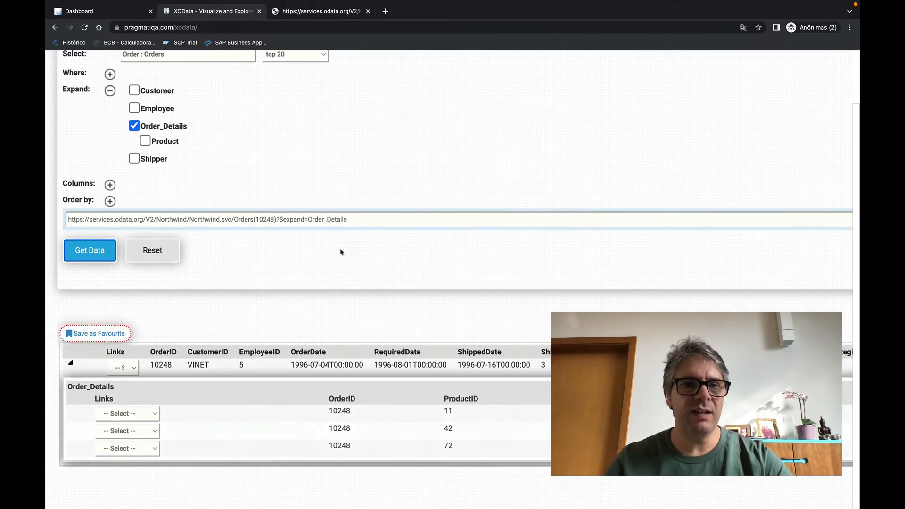
double_click(261, 219)
scroll(304, 283, down, 2)
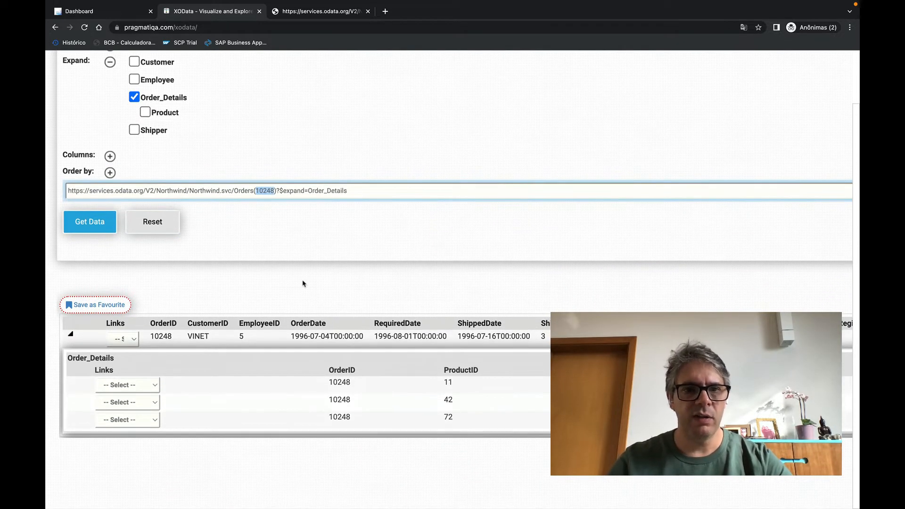
scroll(259, 398, right, 1)
scroll(259, 398, left, 1)
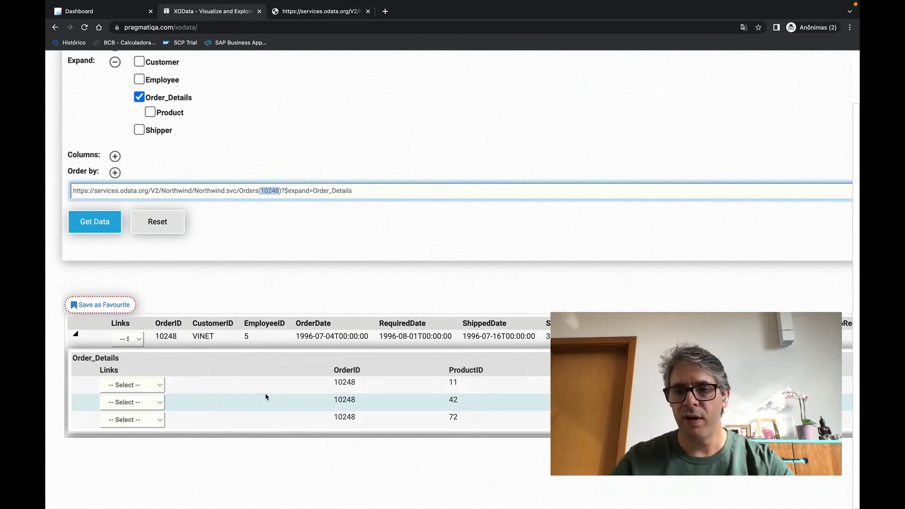
Add Customer to the entities expanded in the Orders query alongside Order_Details.
scroll(302, 296, up, 1)
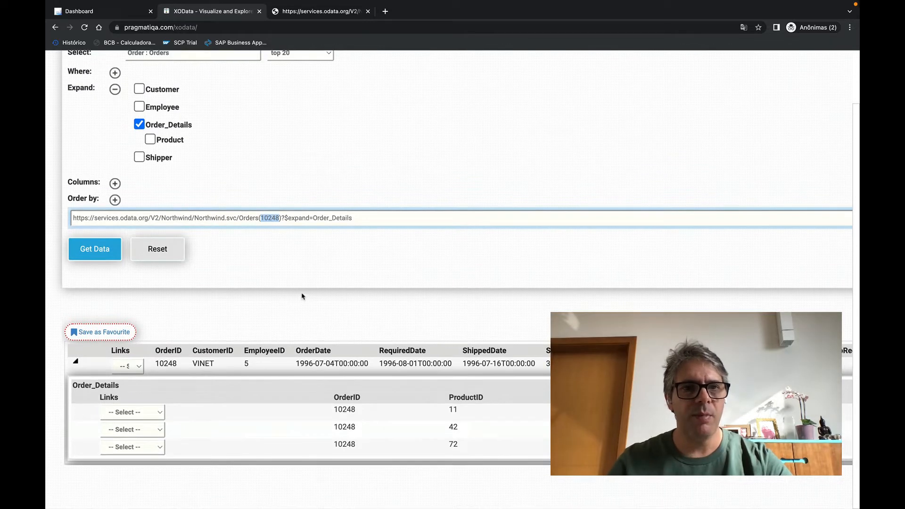
scroll(303, 296, up, 1)
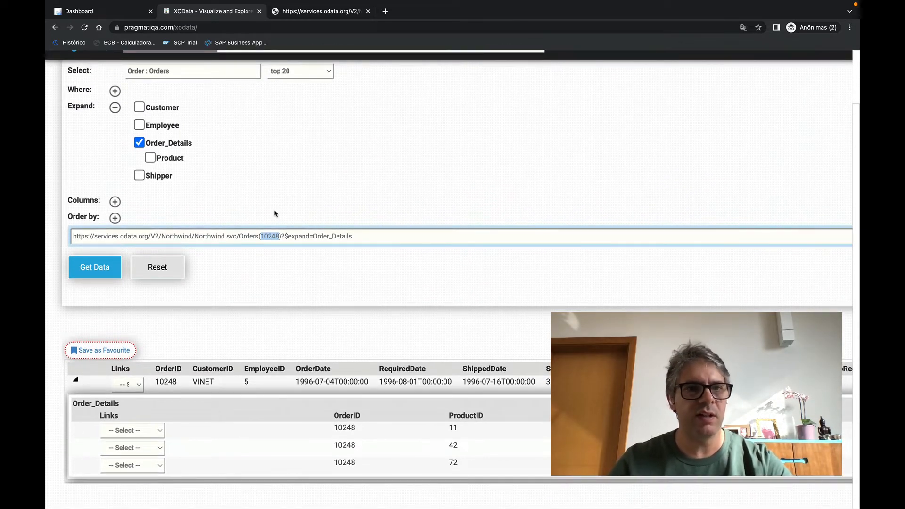
scroll(276, 214, up, 1)
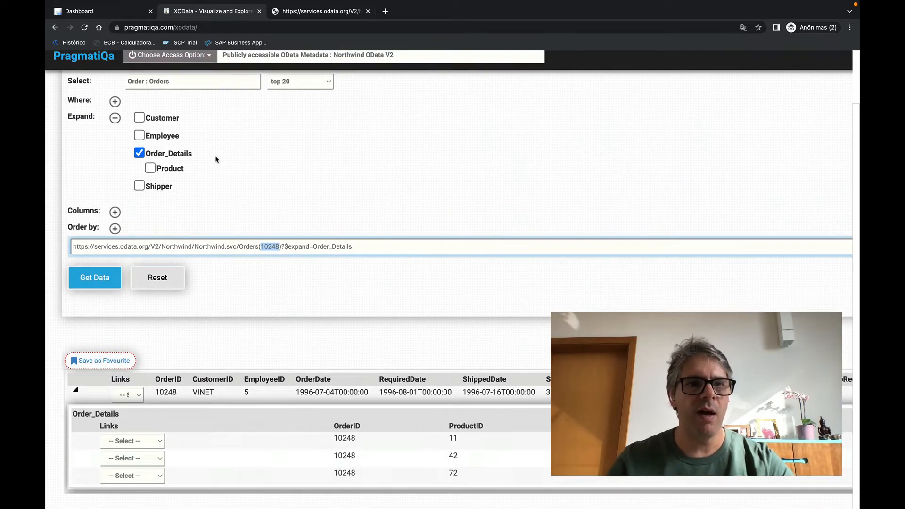
click(140, 117)
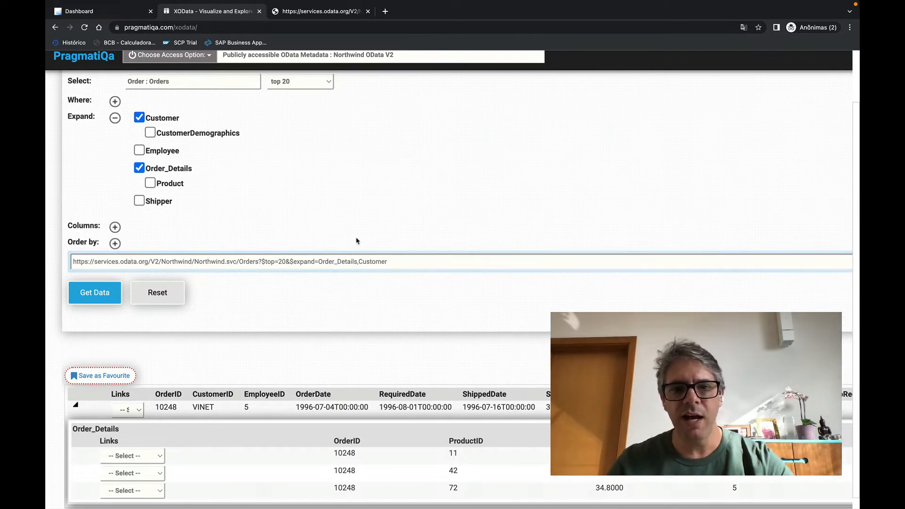
Restrict the expanded Orders request URL to the single listed order by adding its ID in parentheses after Orders.
scroll(384, 327, down, 1)
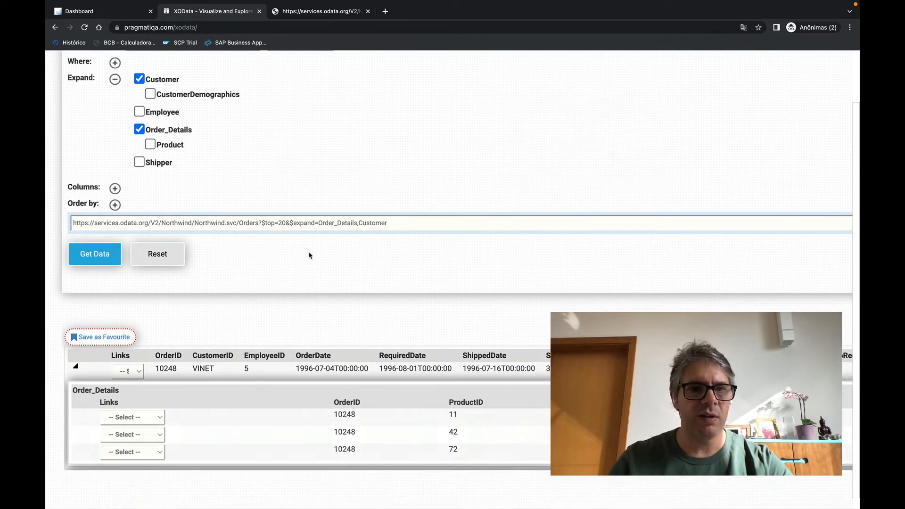
click(263, 222)
text((10))
text(248)
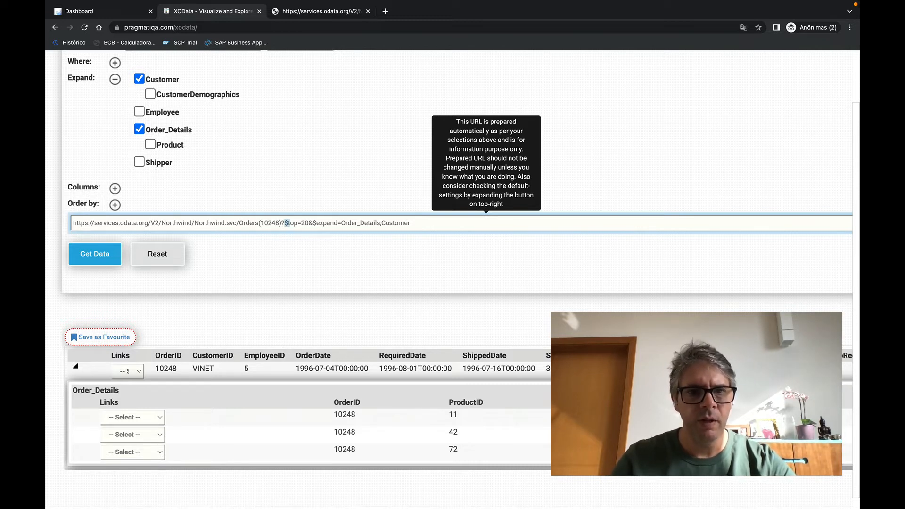
Remove the $top=20& option from the single-order request URL and fetch the data.
key(shift+Right)
key(shift+Right)
key(shift+Right)
key(shift+Right)
key(shift+Right)
key(shift+Right)
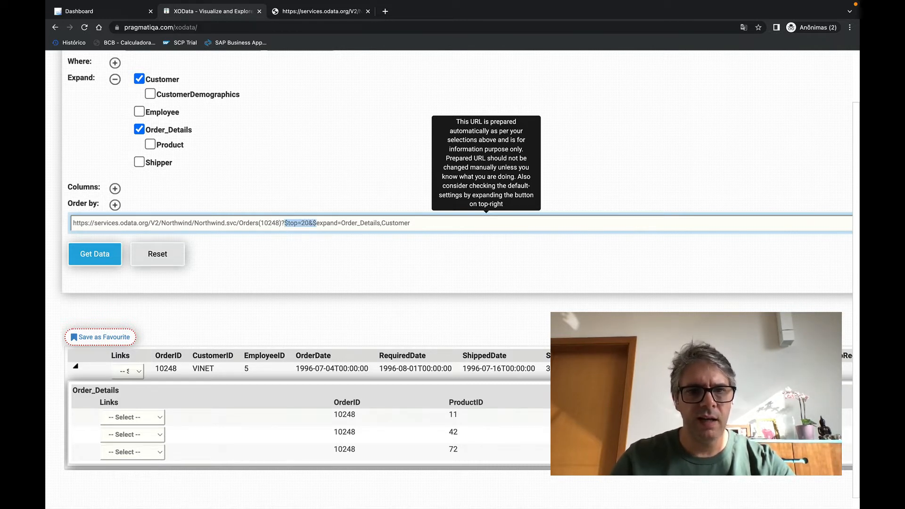
key(shift+Left)
key(BackSpace)
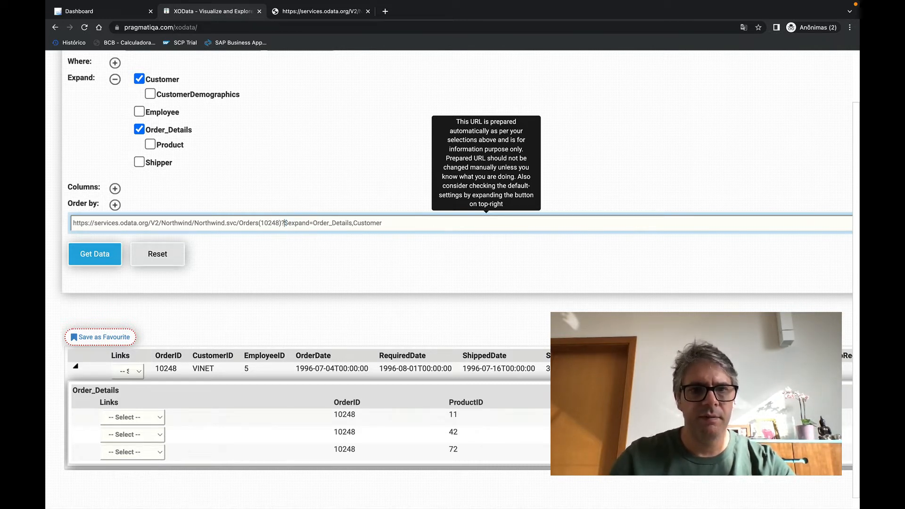
click(104, 253)
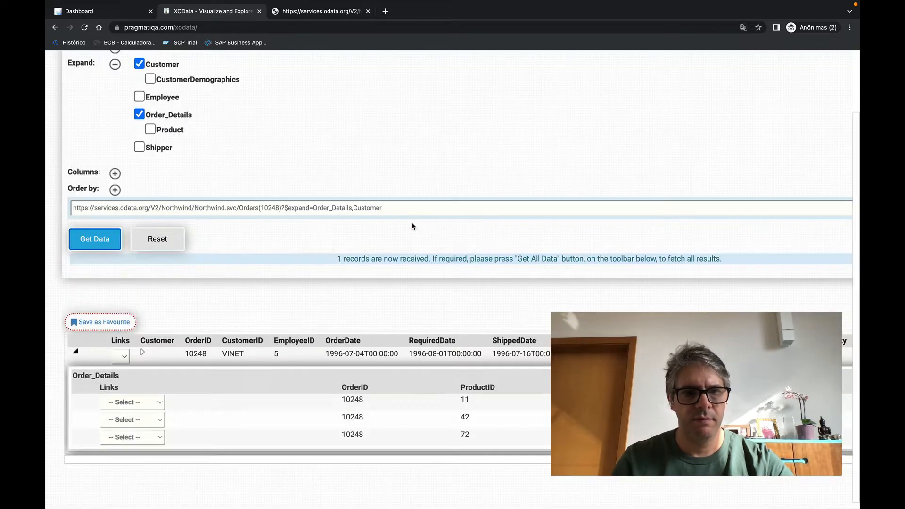
Unfold the order's nested Customer record and view it together with the Order_Details rows and the query settings.
scroll(450, 313, down, 1)
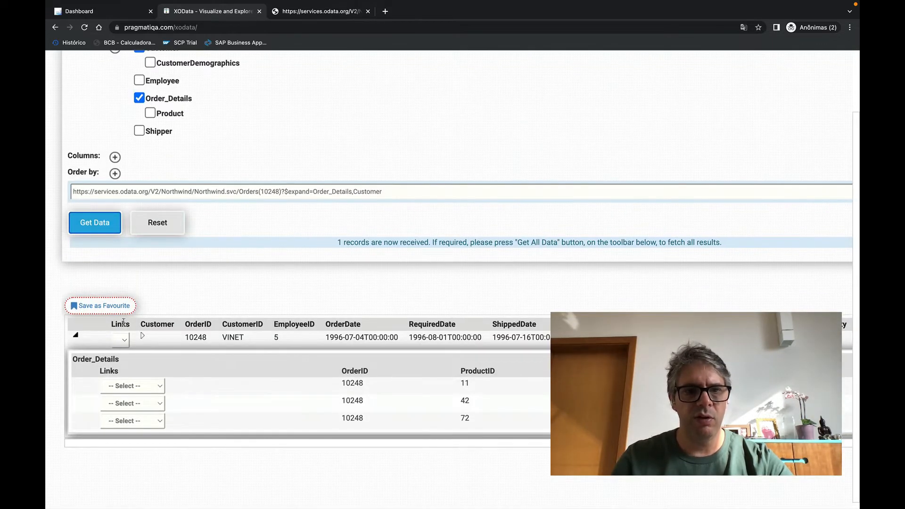
click(144, 338)
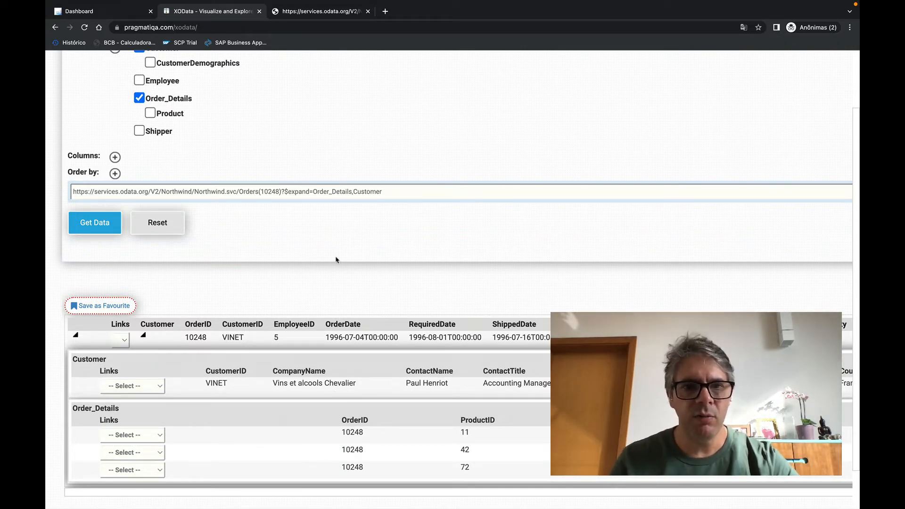
scroll(336, 259, up, 3)
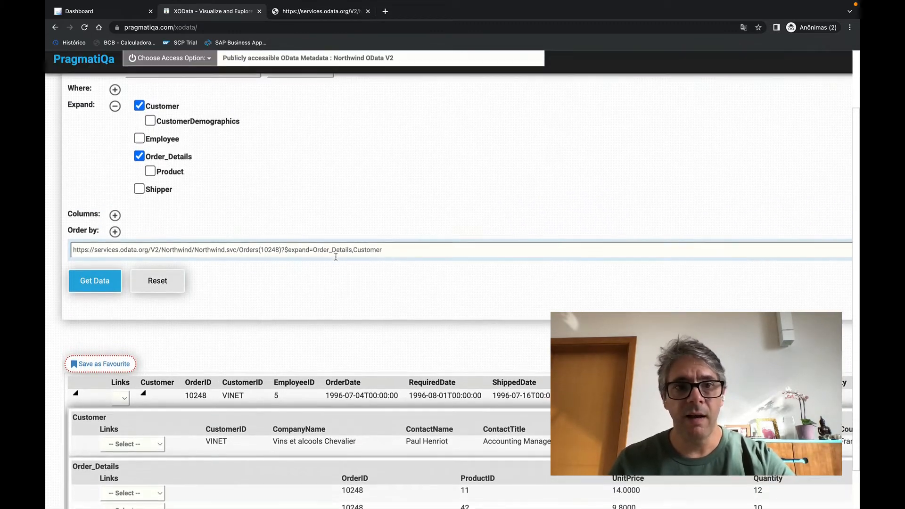
scroll(336, 257, up, 4)
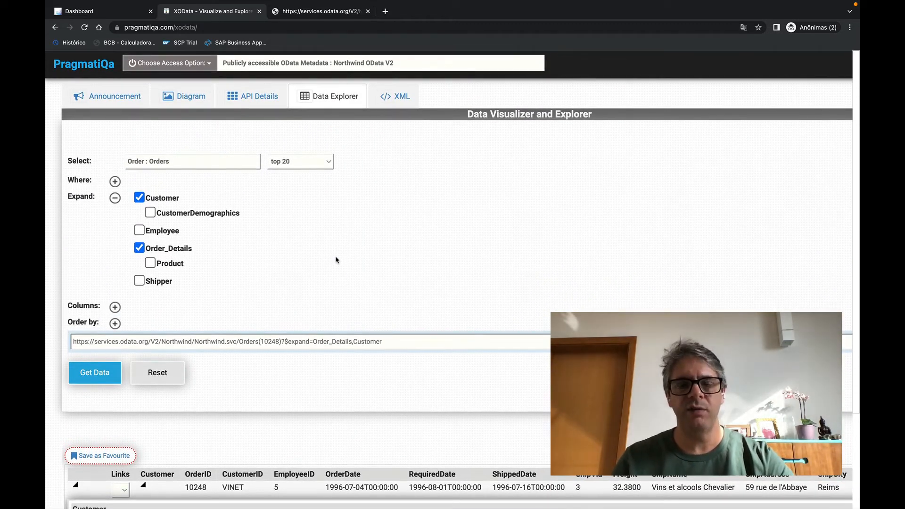
Look through the list of entity sets that can be queried, keeping Orders selected.
key(ctrl+minus)
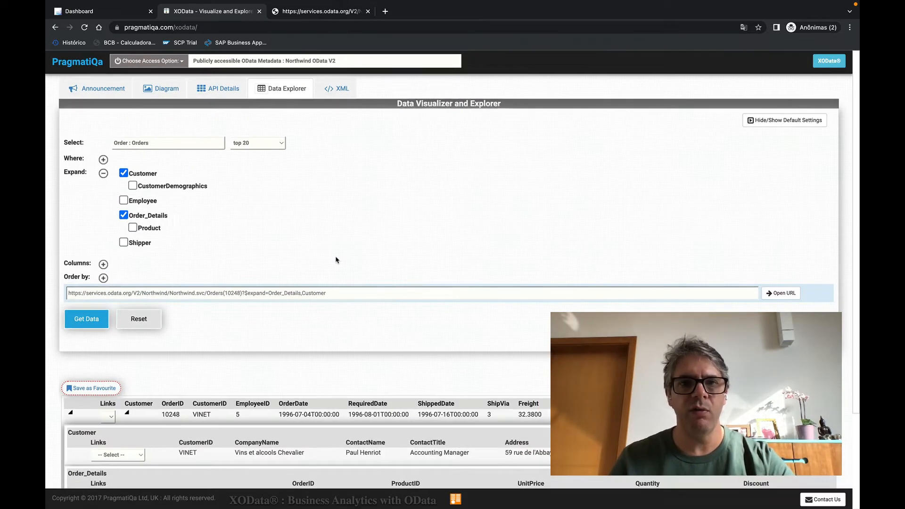
click(196, 138)
scroll(198, 208, down, 1)
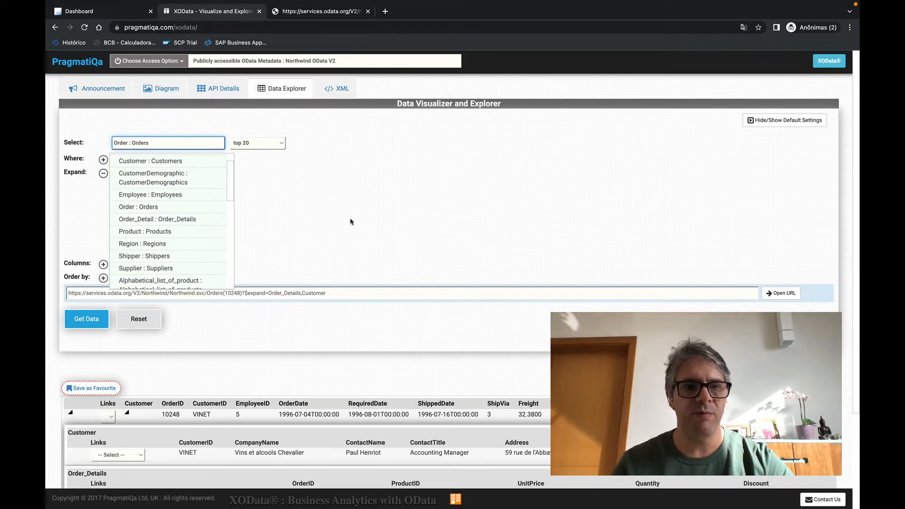
click(376, 249)
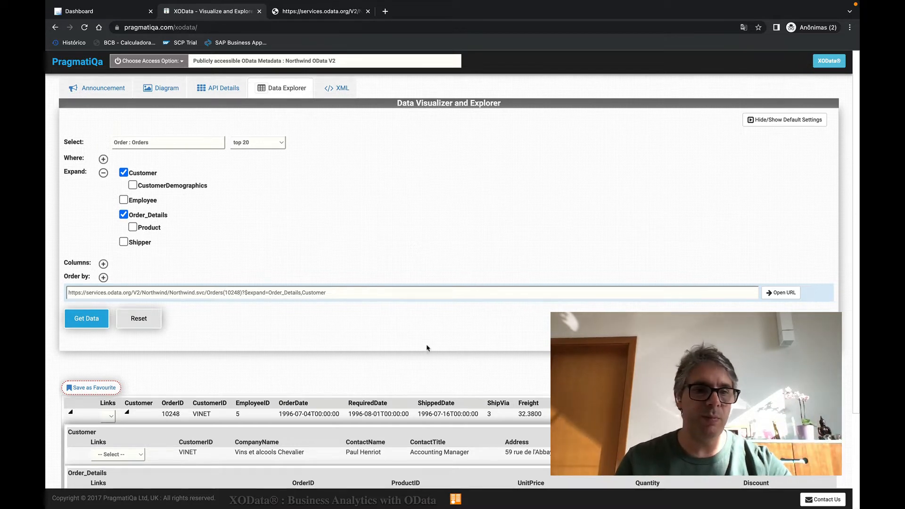
Examine the Orders entity set and order key in the request URL alongside the expanded Customer and Order_Details results.
scroll(427, 348, down, 3)
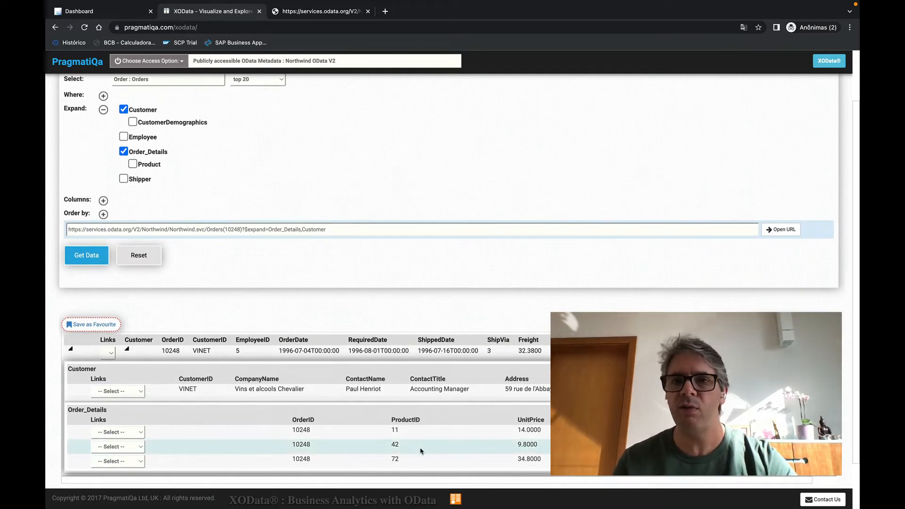
scroll(443, 176, up, 2)
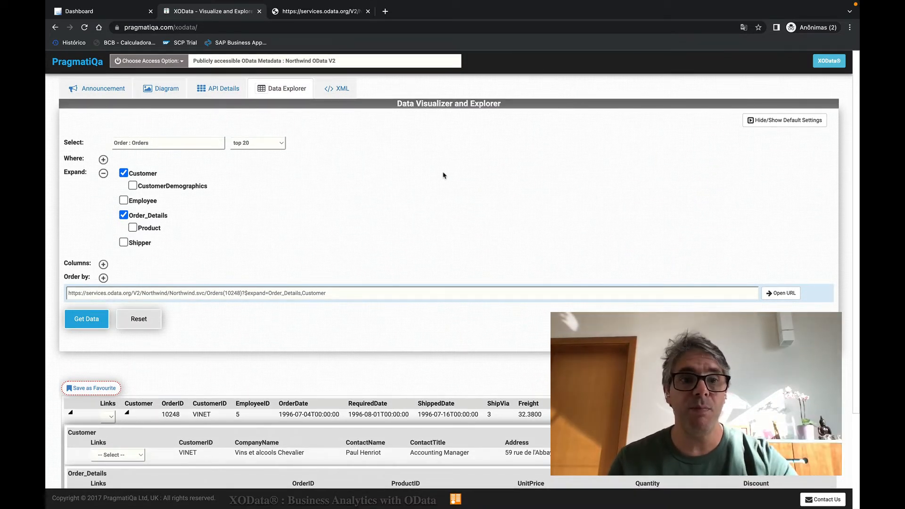
scroll(308, 321, down, 1)
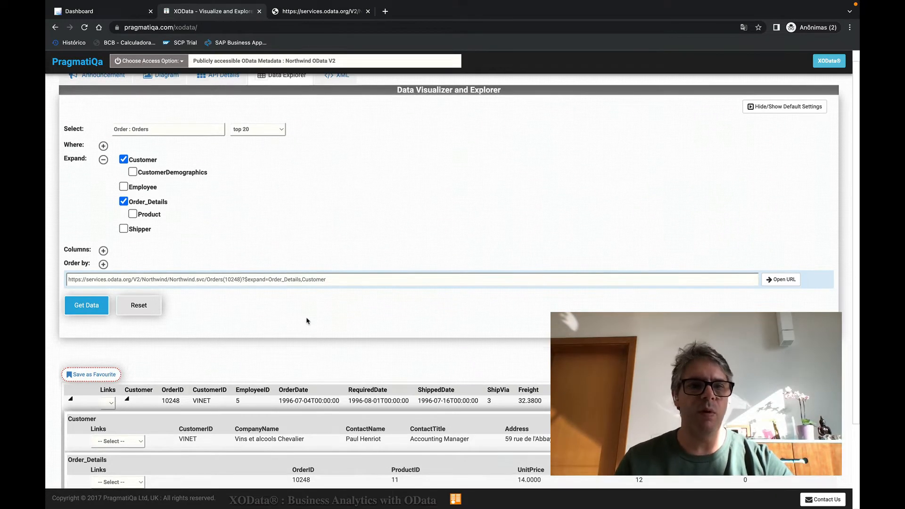
scroll(211, 291, up, 2)
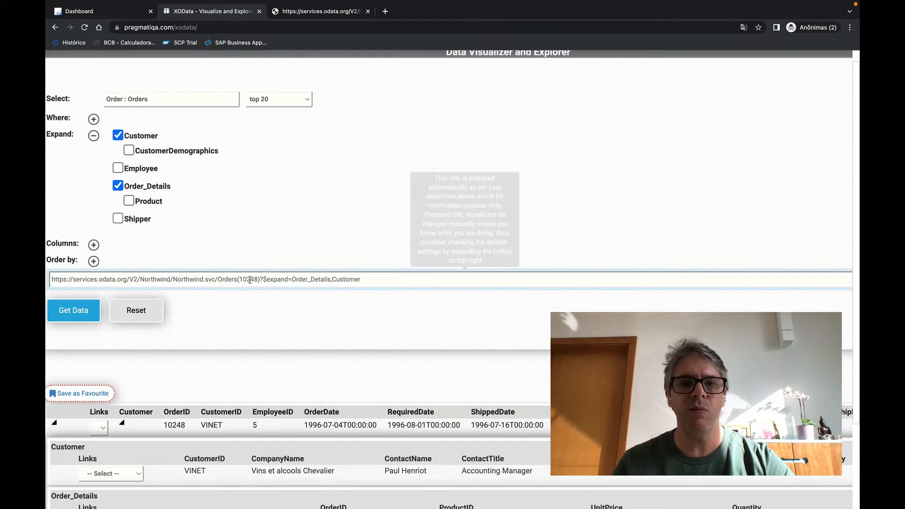
double_click(250, 279)
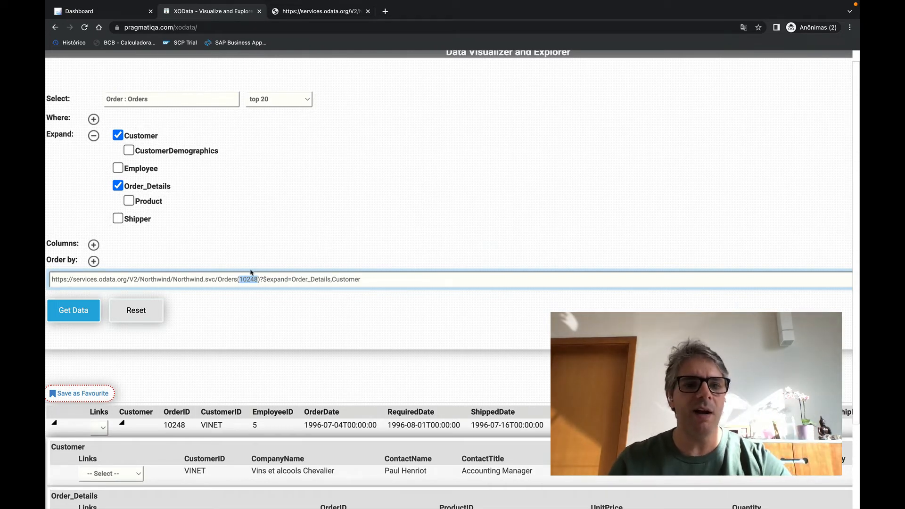
double_click(227, 280)
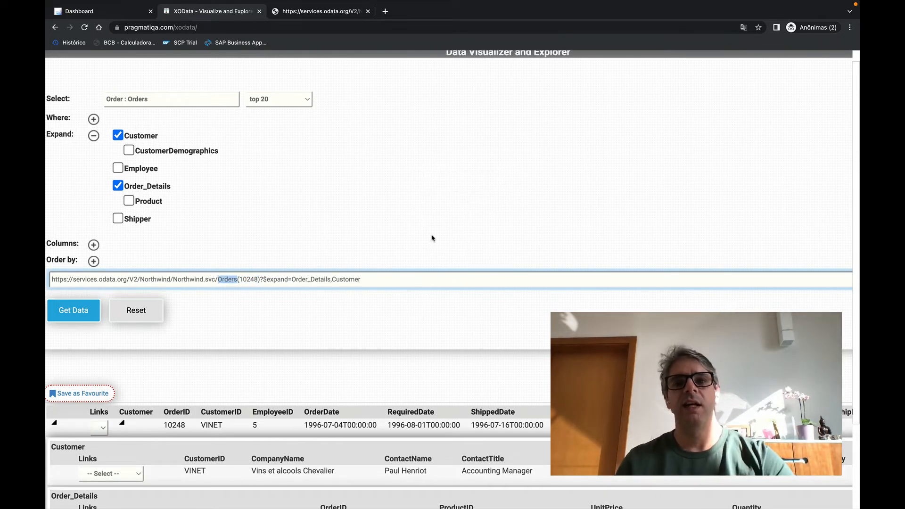
scroll(433, 238, up, 1)
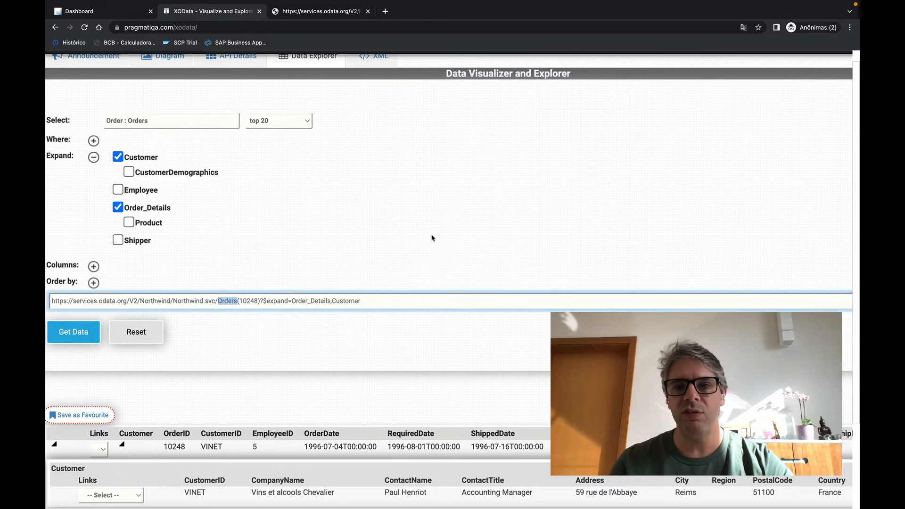
scroll(433, 238, up, 1)
scroll(432, 238, down, 3)
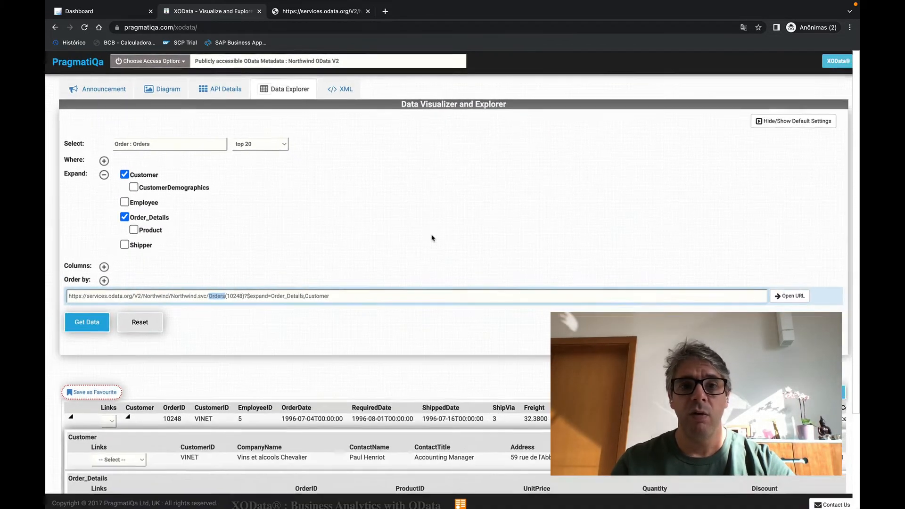
Switch the queried entity set to Regions and fetch its data.
click(189, 141)
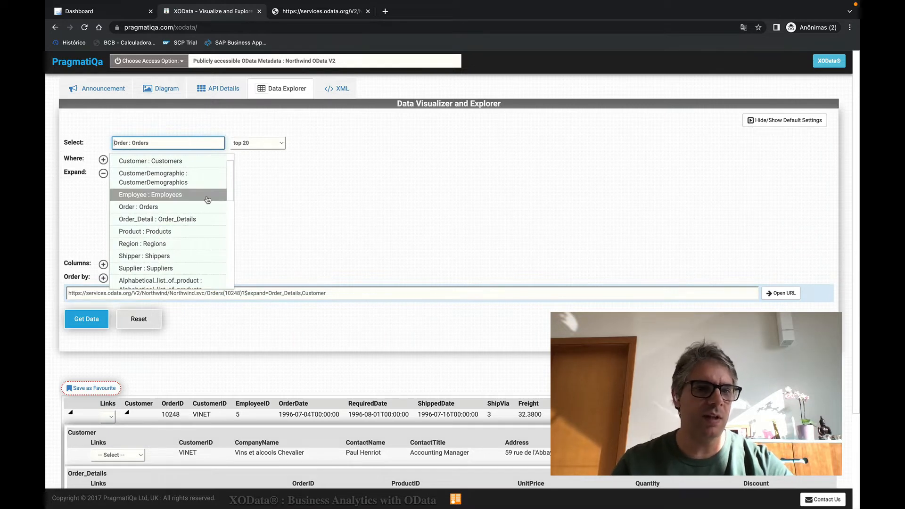
scroll(207, 200, down, 1)
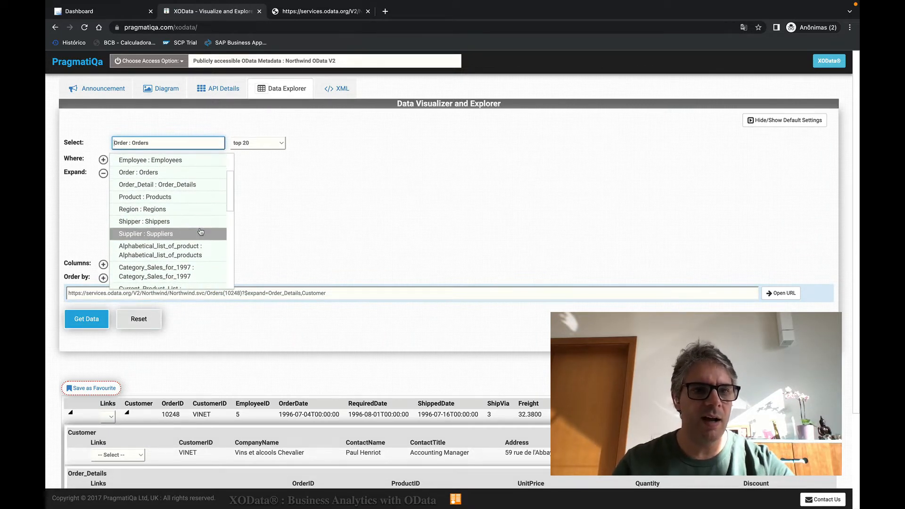
scroll(197, 216, down, 1)
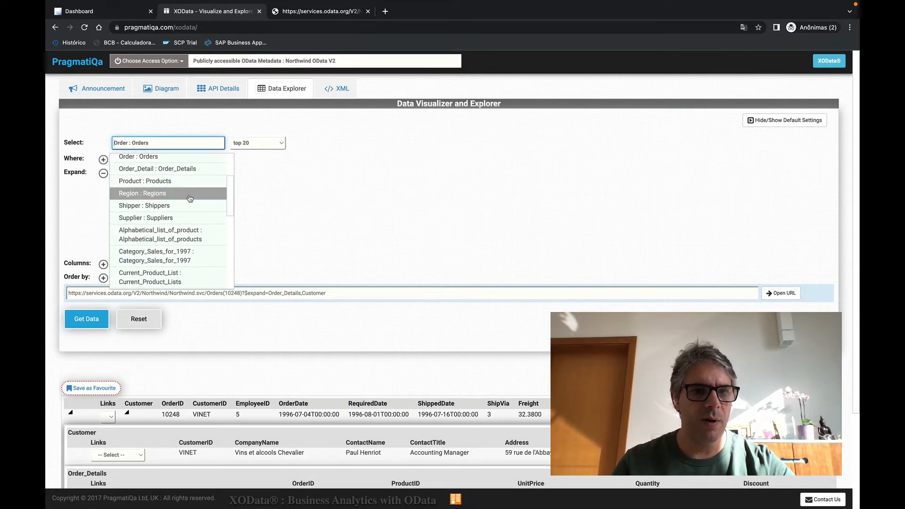
click(190, 198)
click(86, 241)
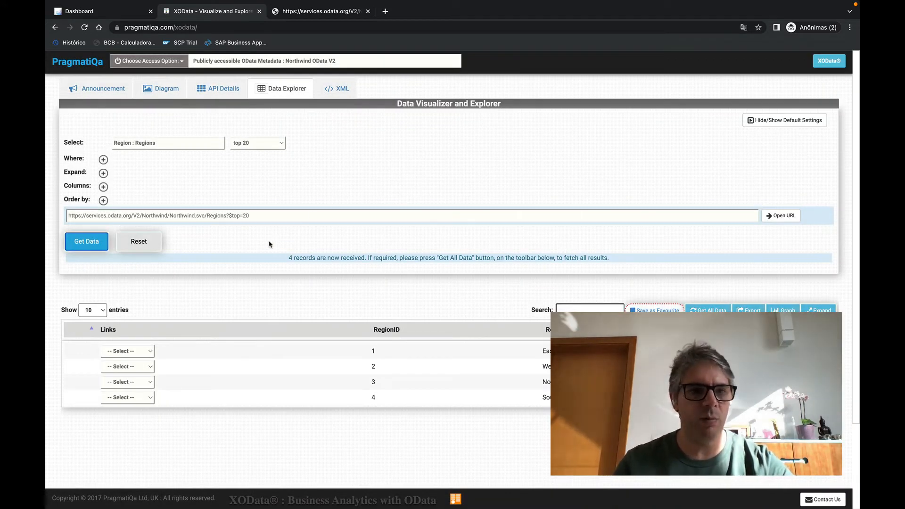
Expand Territories in the Regions query and fetch the data.
click(104, 173)
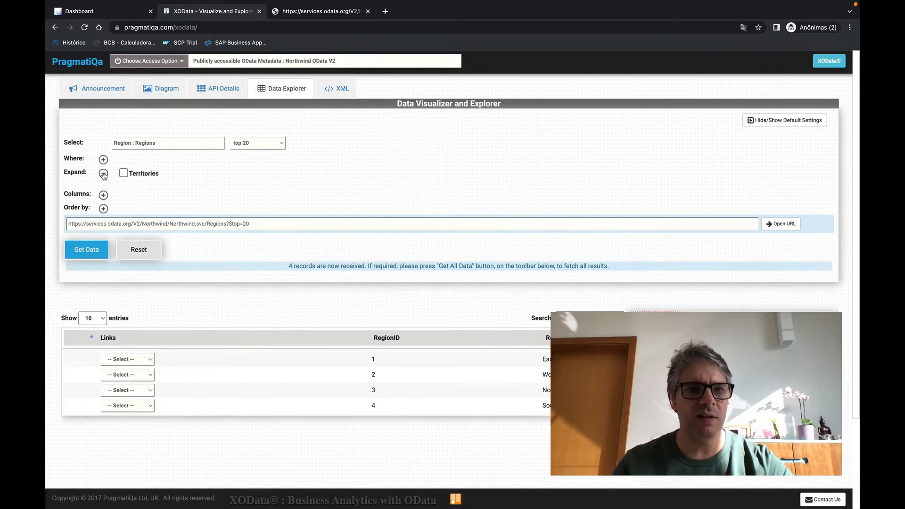
click(123, 175)
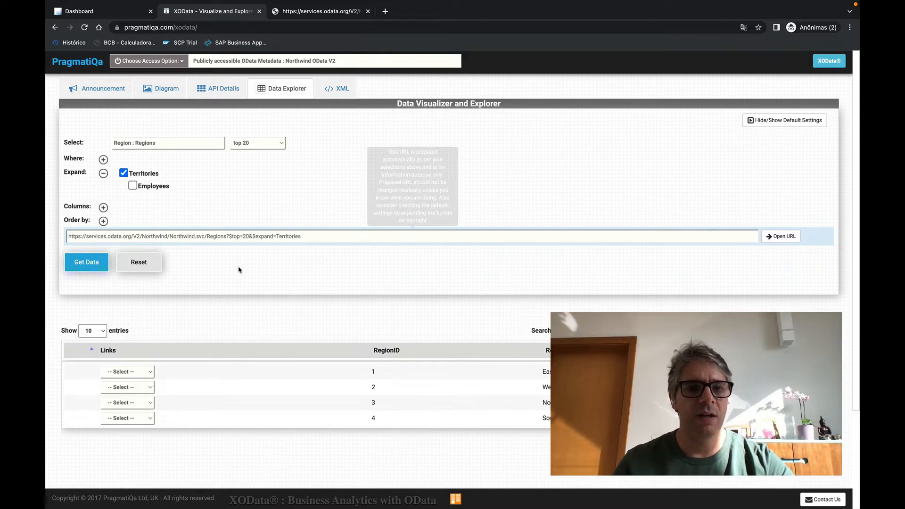
click(100, 267)
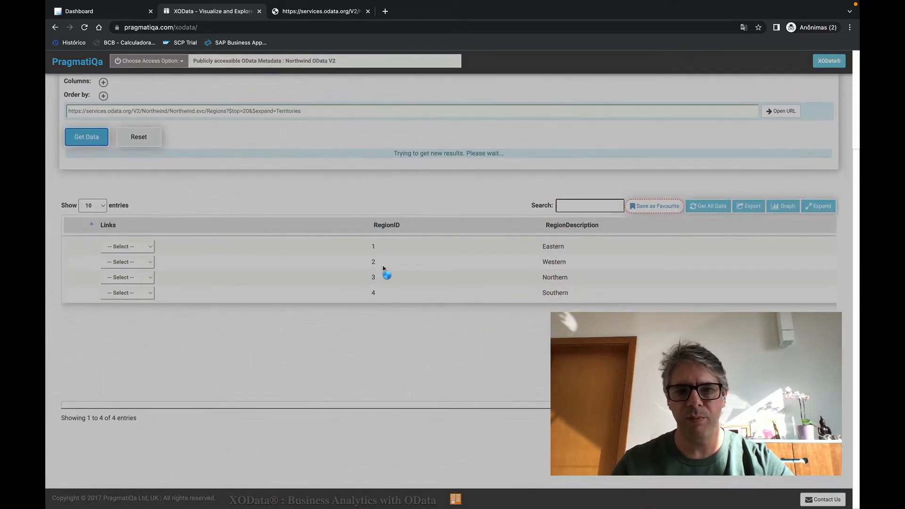
scroll(405, 327, up, 2)
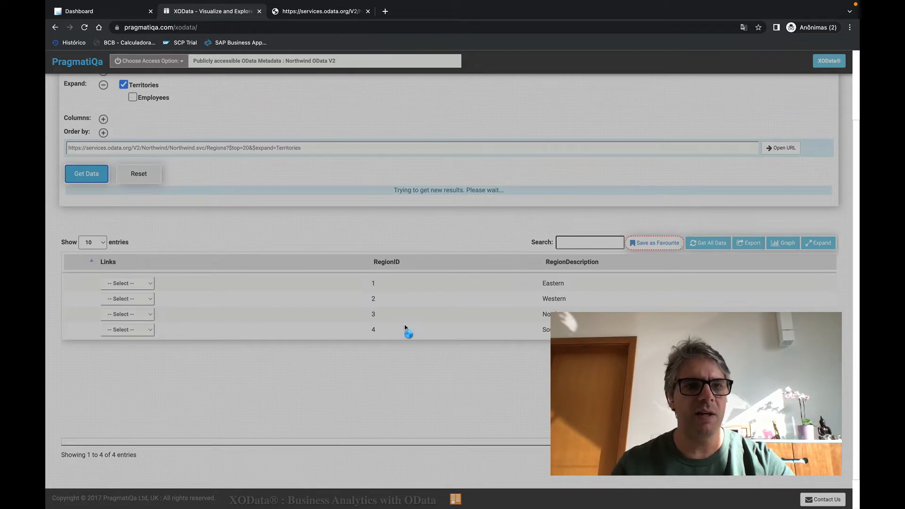
scroll(404, 327, up, 1)
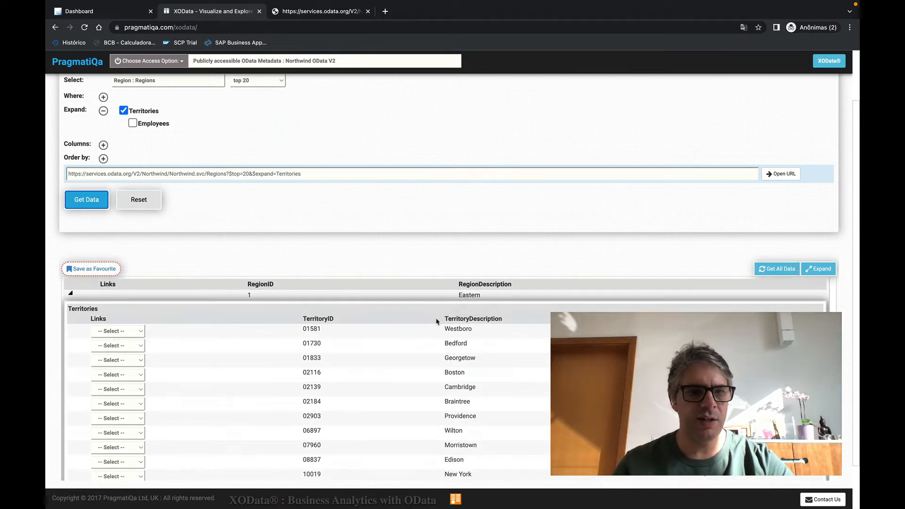
Collapse the Eastern and Western regions and look over the territories nested under the Northern region.
click(70, 293)
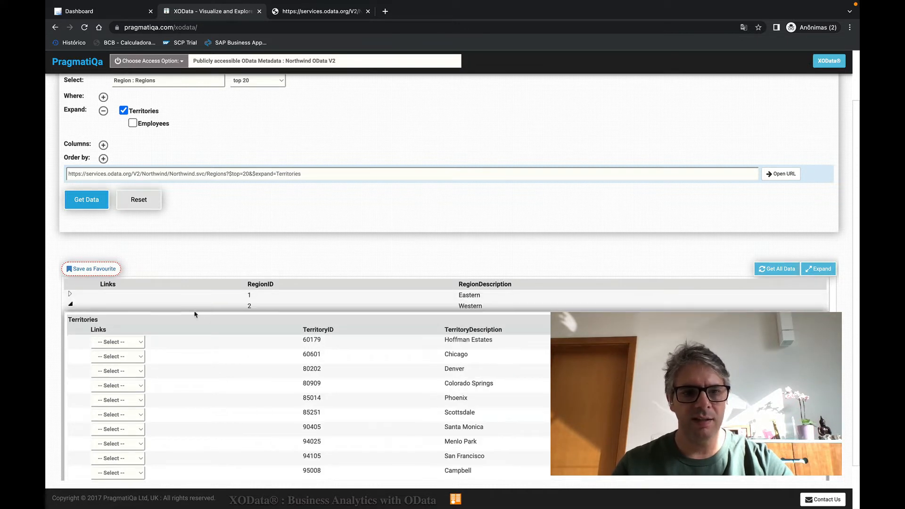
click(70, 305)
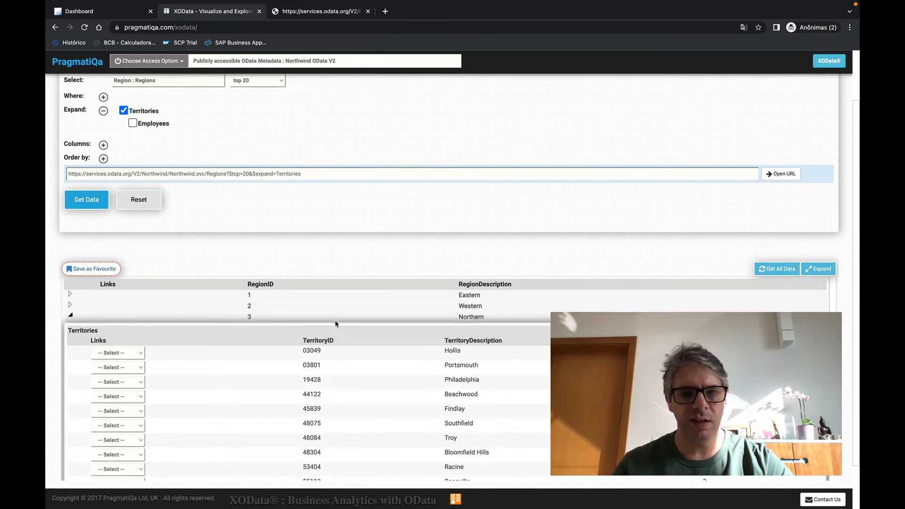
scroll(477, 325, down, 1)
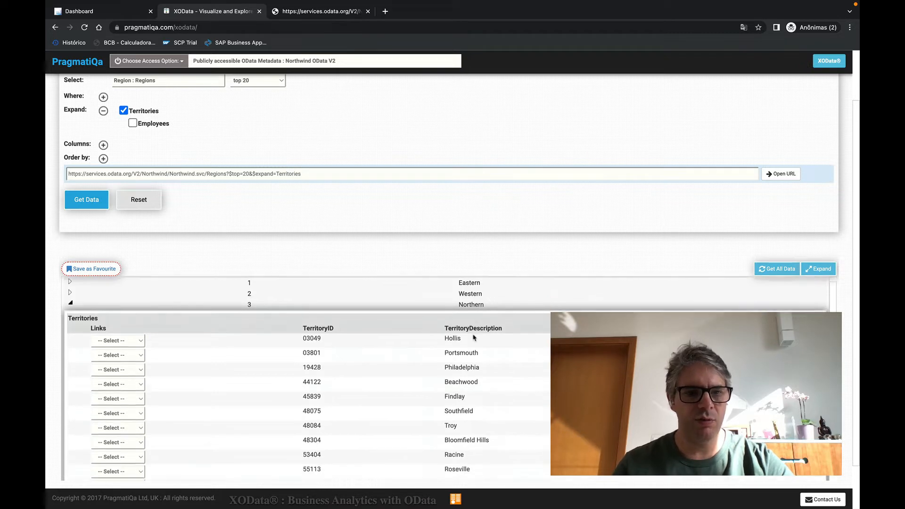
scroll(450, 308, up, 1)
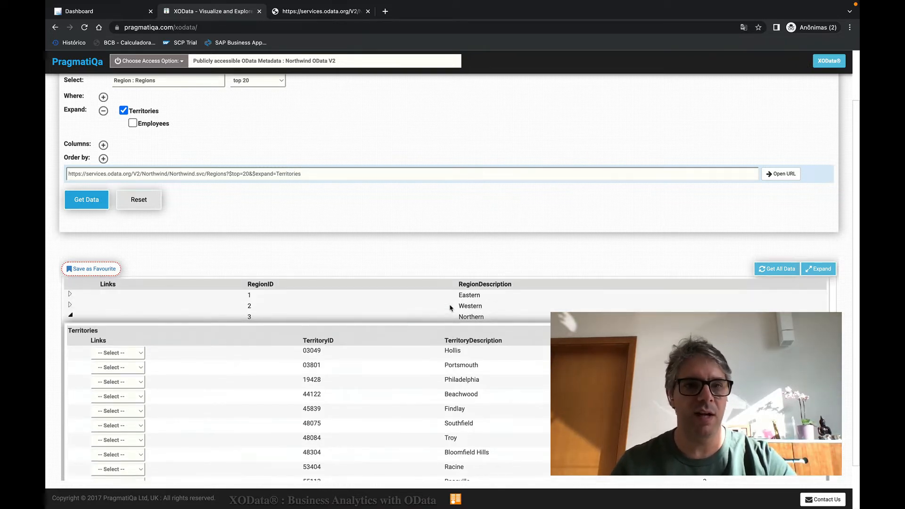
Open the service's entity diagram to view the relationships between the Northwind entities.
scroll(401, 154, up, 1)
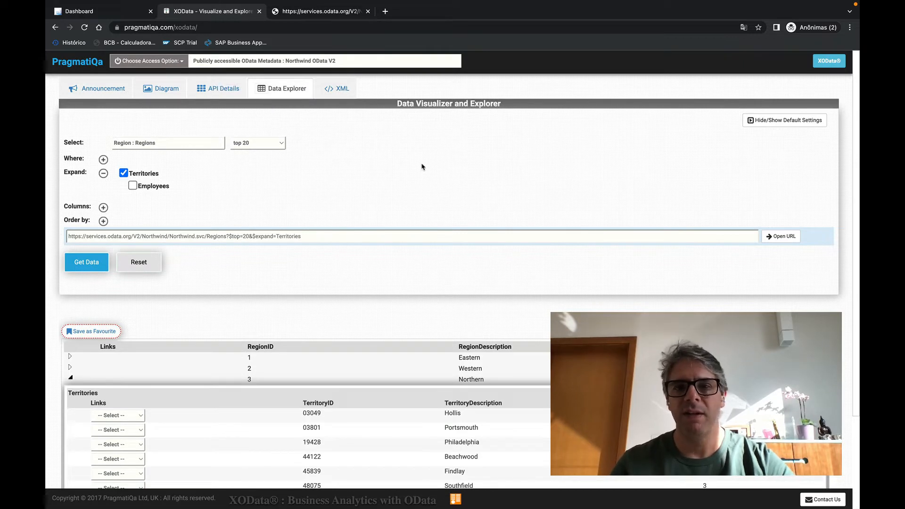
click(164, 88)
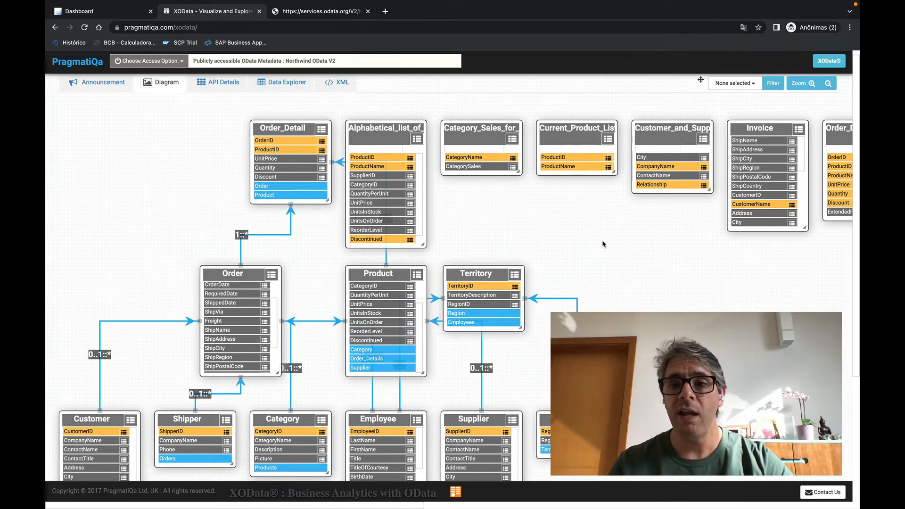
Examine the Northwind entity diagram, from the related Order, Product and Territory entities across to the standalone query views.
scroll(603, 244, down, 1)
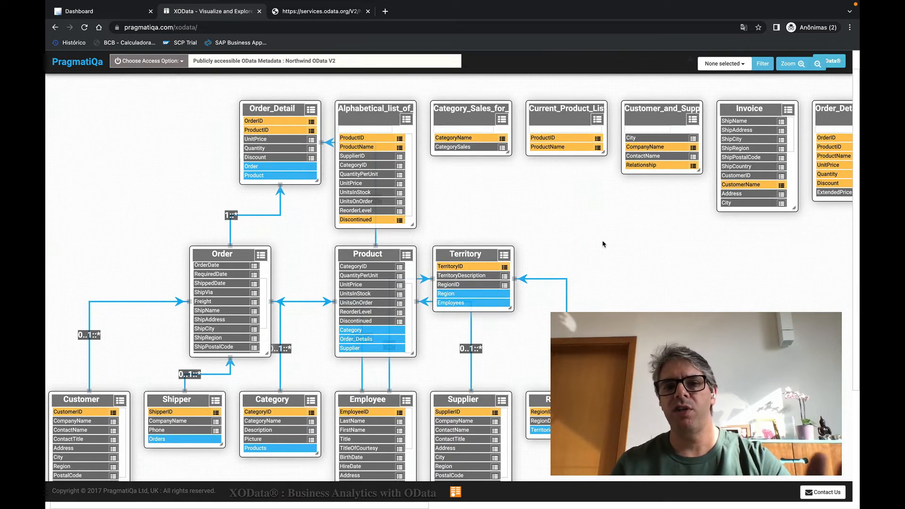
scroll(603, 244, down, 2)
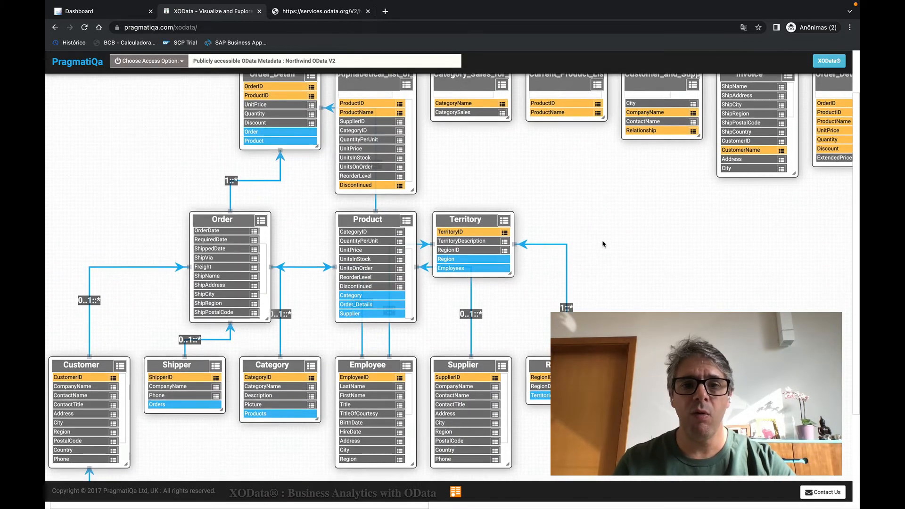
scroll(604, 244, up, 1)
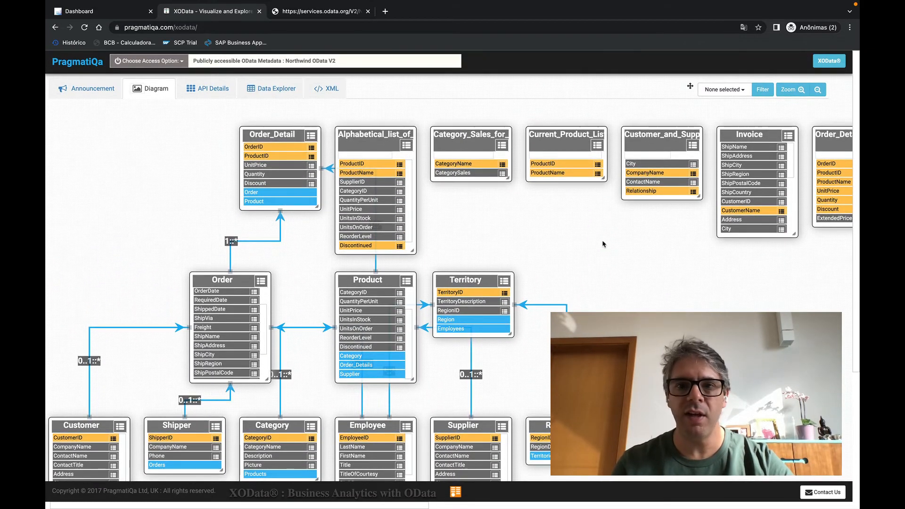
scroll(603, 244, right, 6)
scroll(604, 245, right, 5)
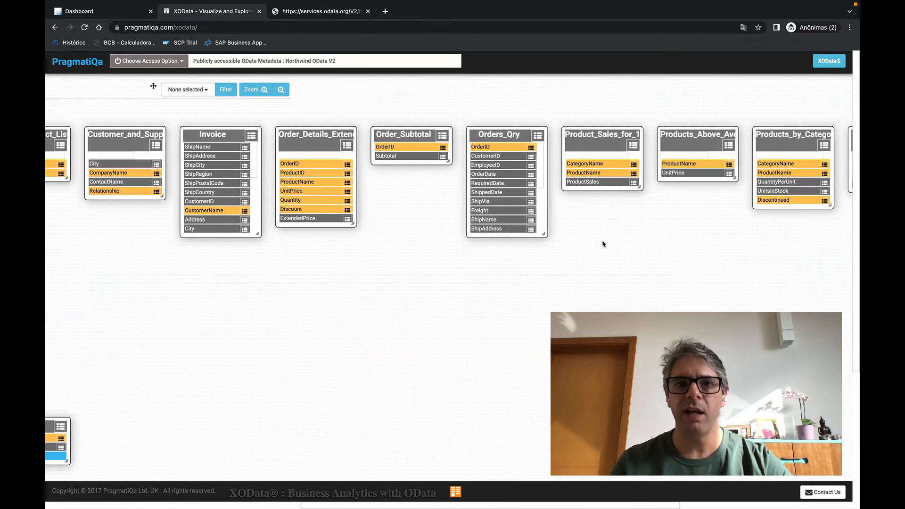
Compare the cards on the SAP dashboard with the entities in the XOData diagram that could supply their data.
click(108, 15)
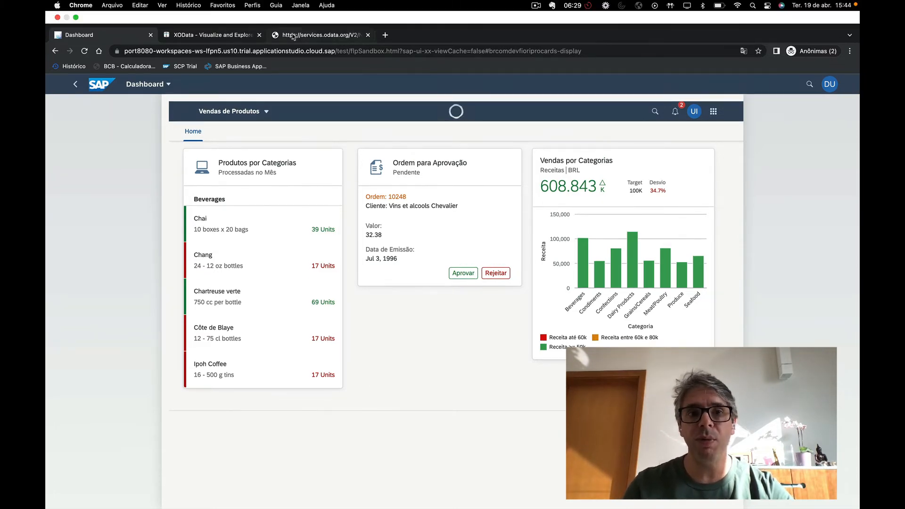
click(293, 36)
click(210, 35)
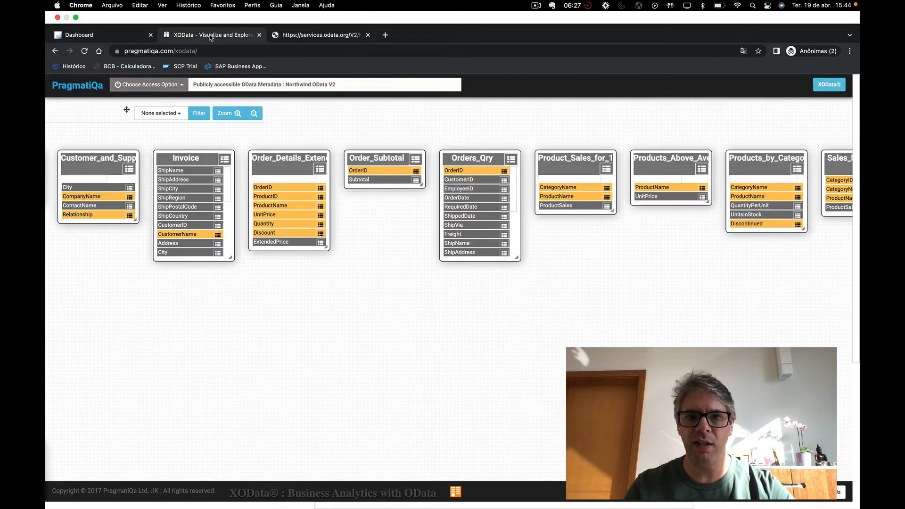
click(113, 12)
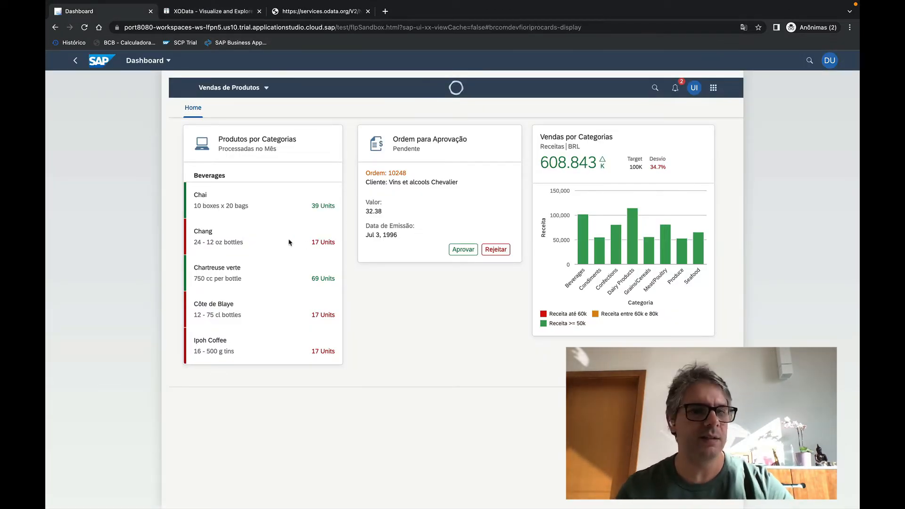
click(214, 10)
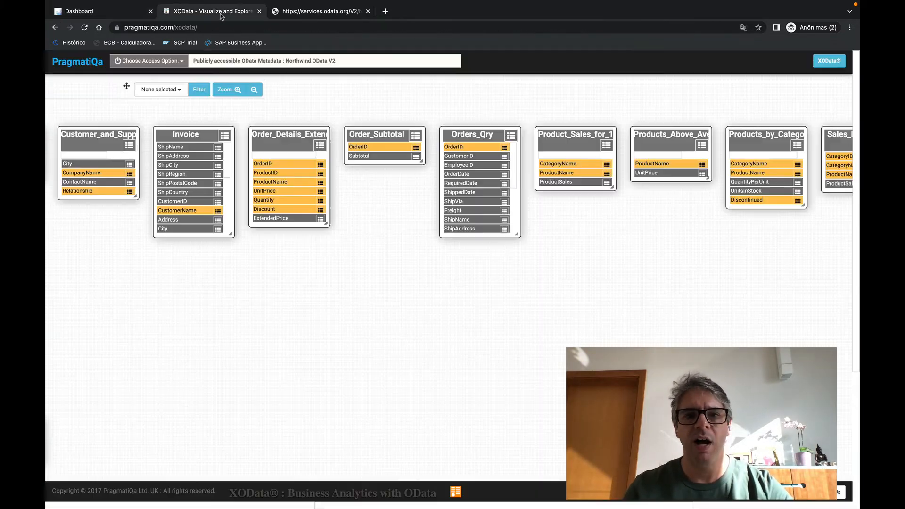
scroll(356, 200, right, 5)
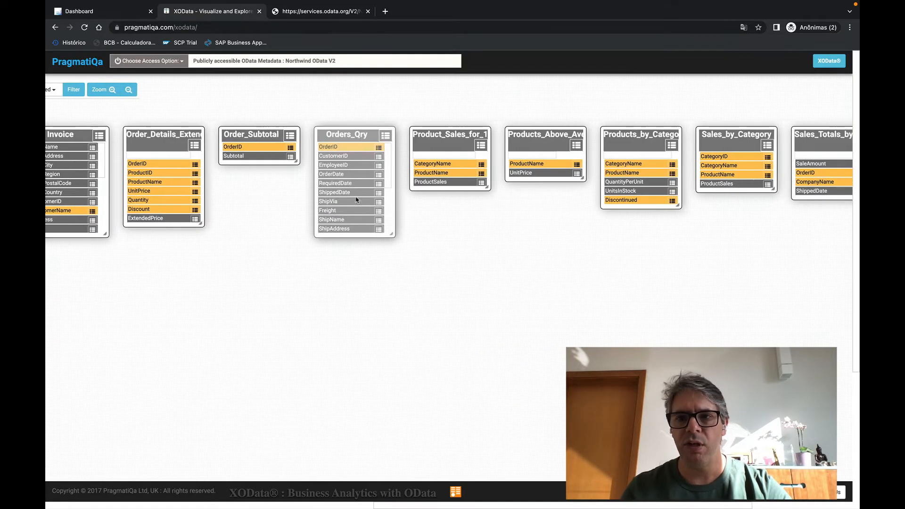
scroll(357, 200, left, 20)
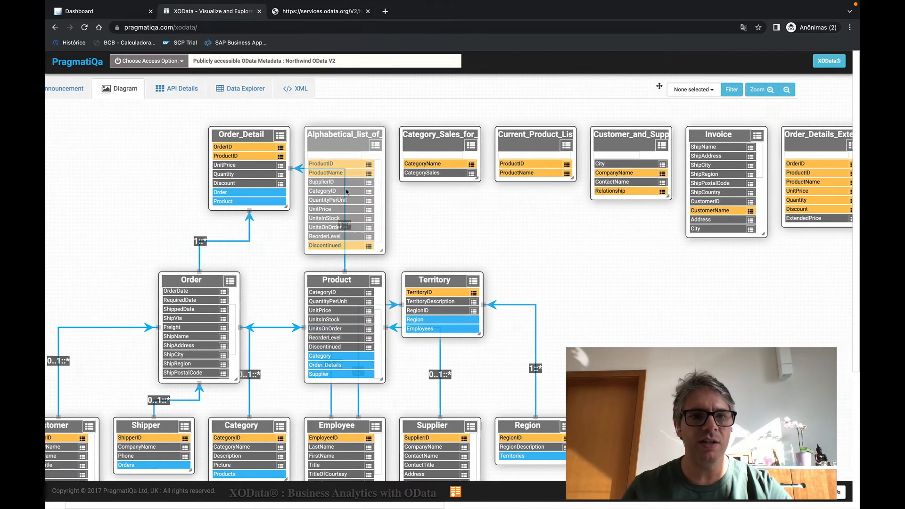
Select the Products_by_Category entity set in the data explorer and fetch its data.
click(243, 94)
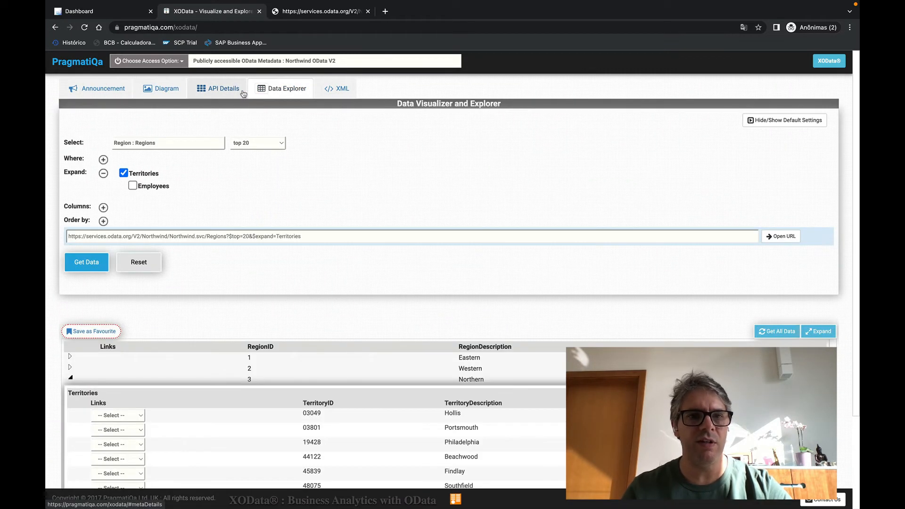
click(207, 142)
scroll(209, 211, down, 2)
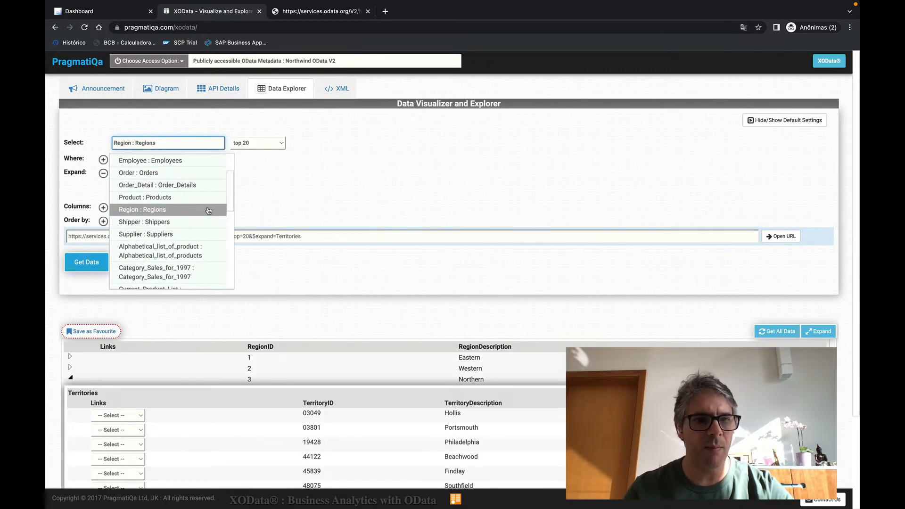
scroll(209, 211, down, 5)
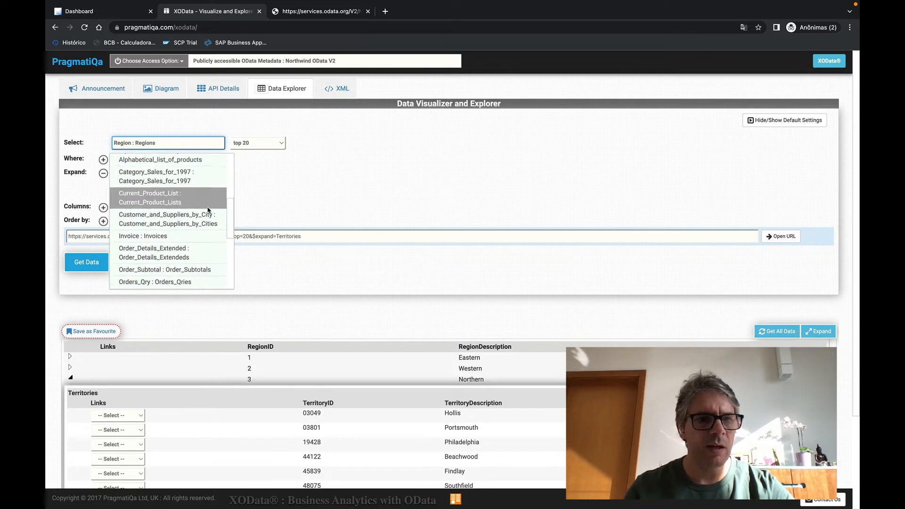
scroll(209, 210, down, 3)
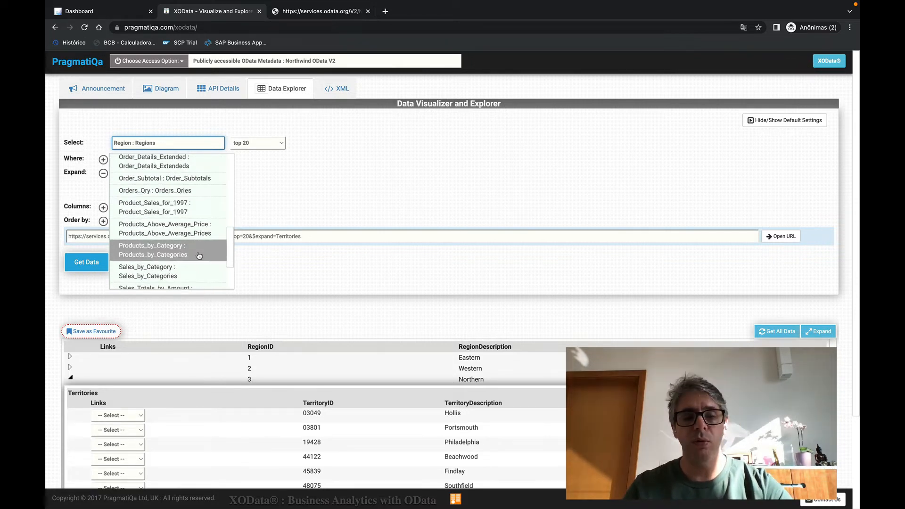
click(199, 254)
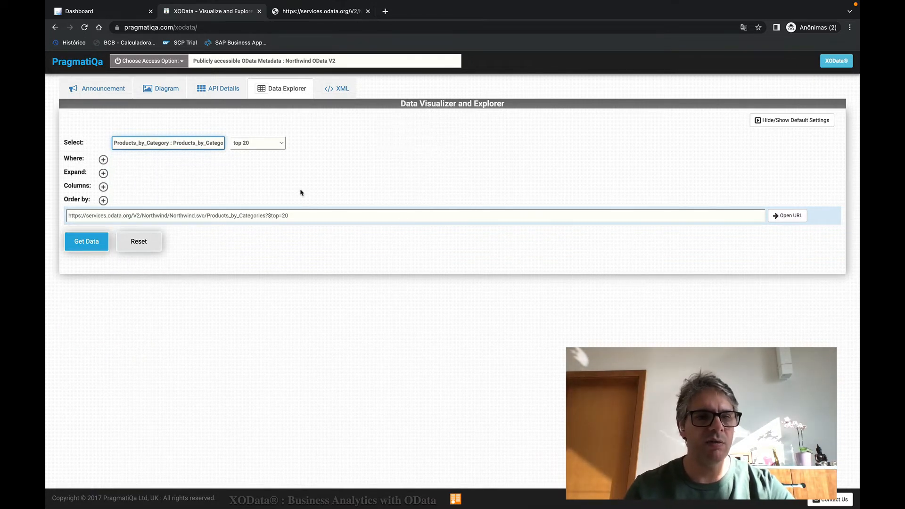
click(95, 241)
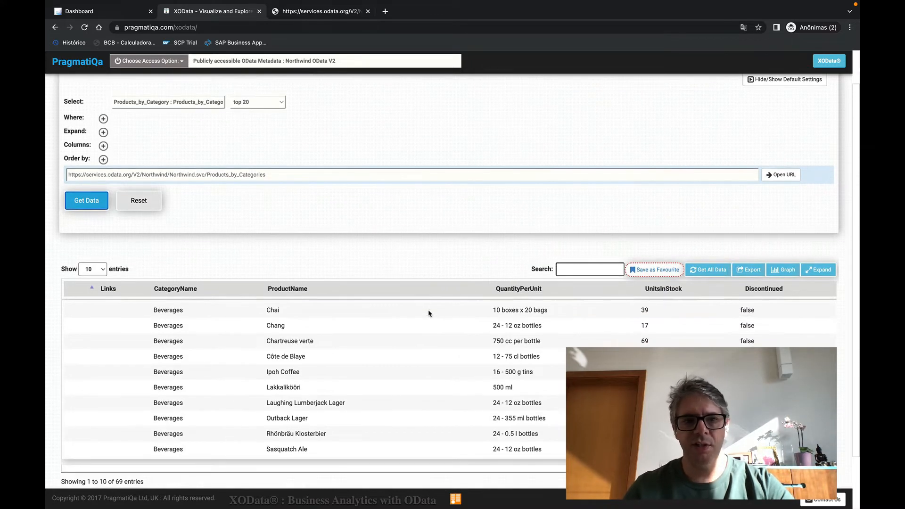
Review the Products_by_Categories request URL and page through the product records to the third page.
scroll(429, 313, down, 1)
double_click(247, 174)
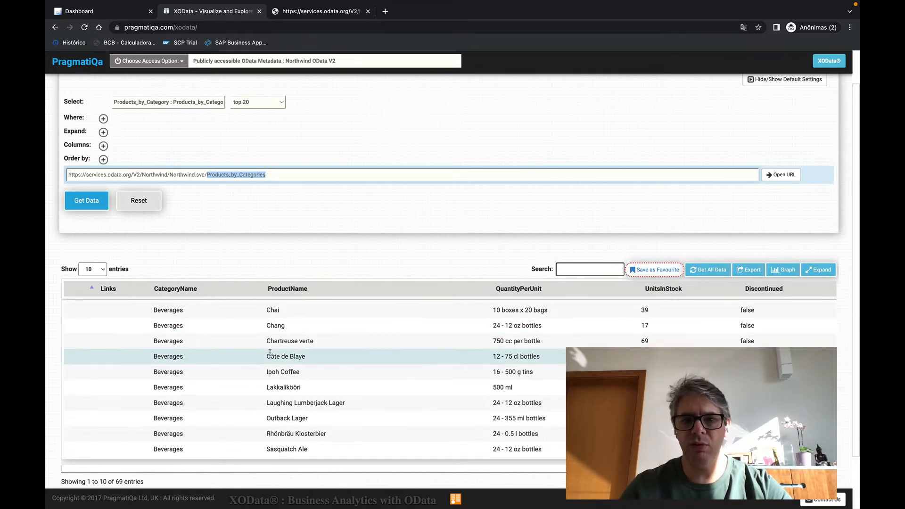
scroll(377, 358, down, 1)
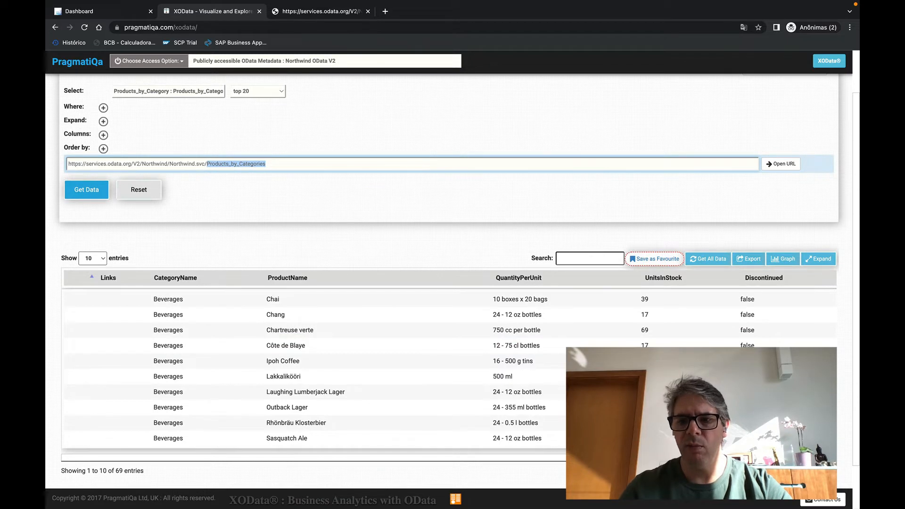
click(824, 470)
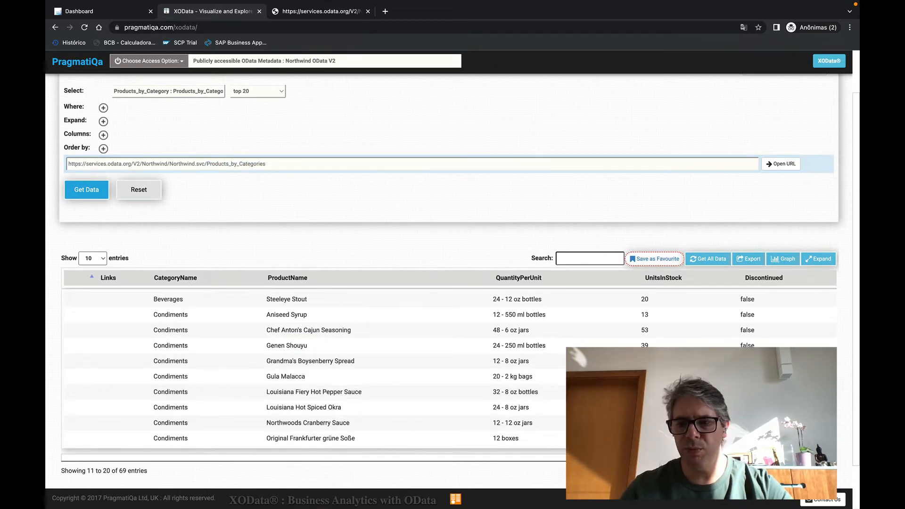
click(824, 471)
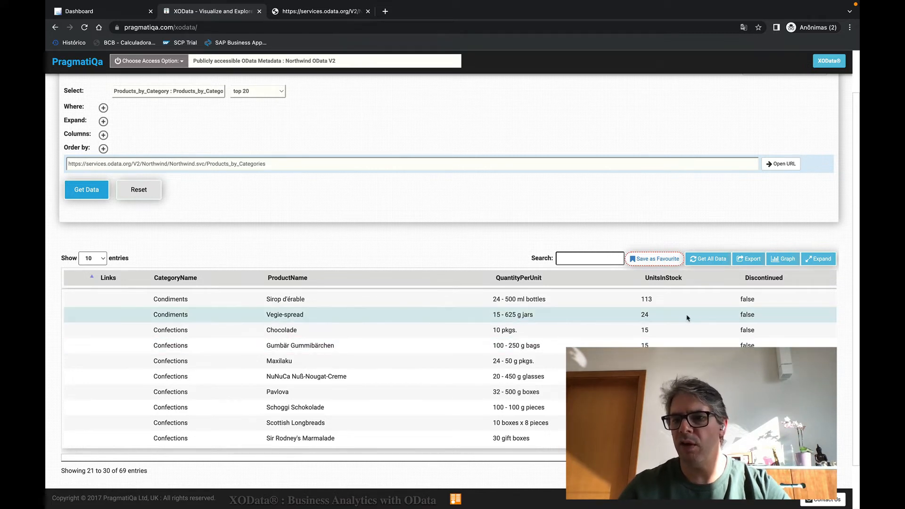
double_click(209, 165)
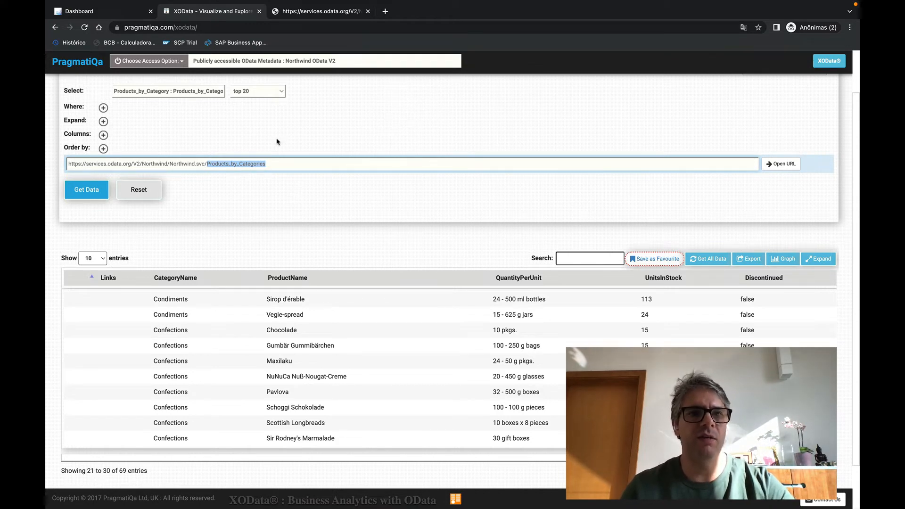
Compare the dashboard's Produtos por Categorias card with the first page of Products_by_Categories records, including the units in stock.
click(125, 16)
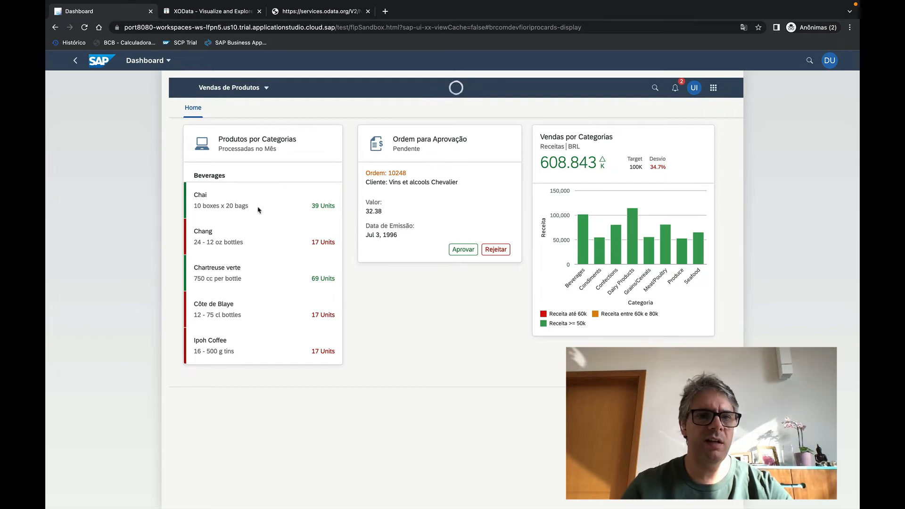
click(206, 17)
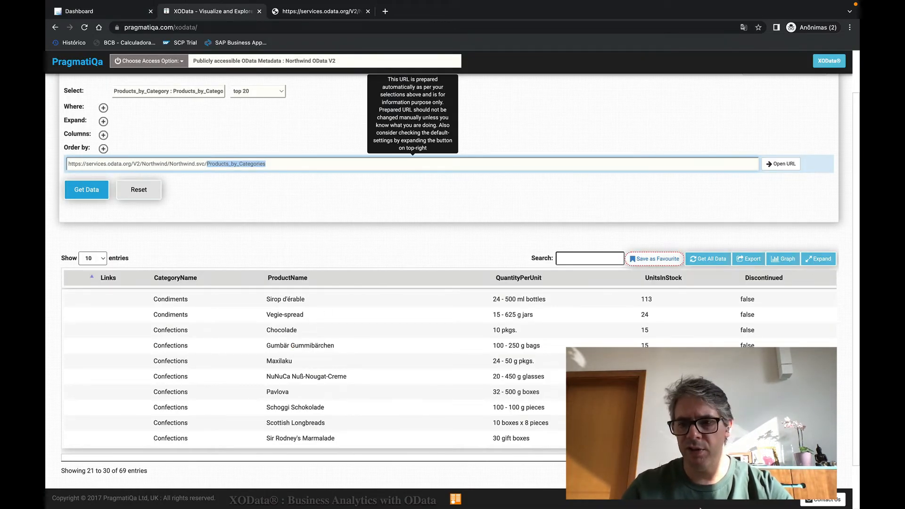
click(726, 471)
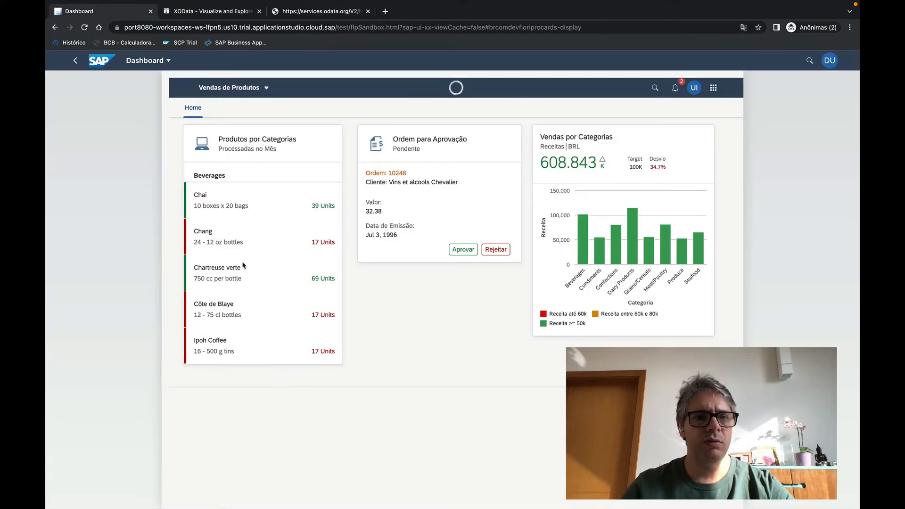
click(127, 14)
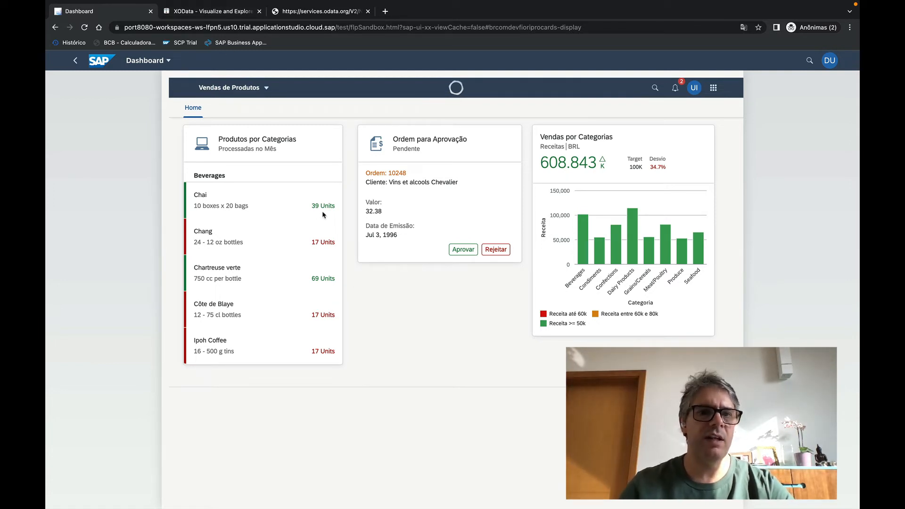
click(213, 14)
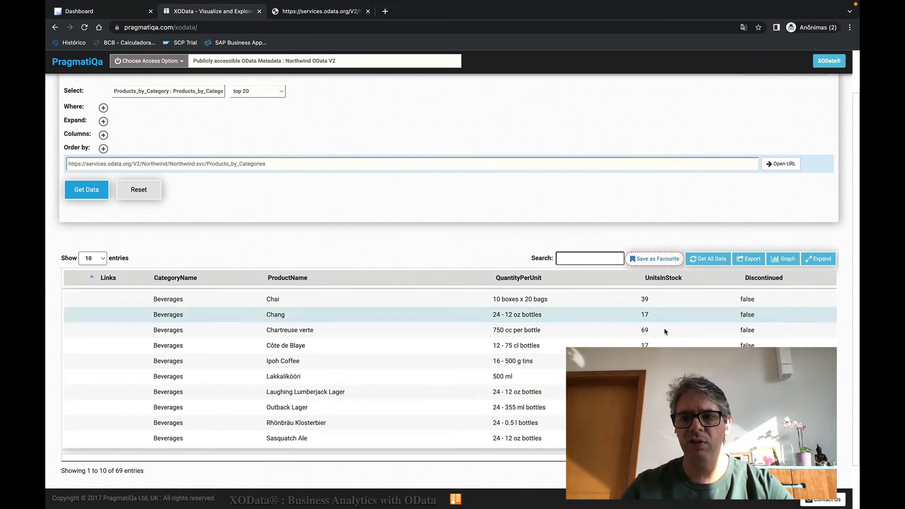
click(126, 14)
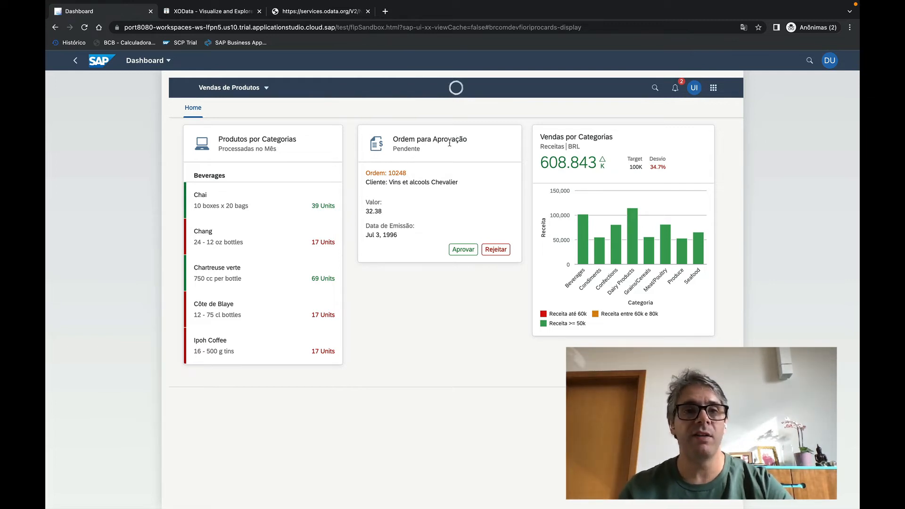
Return to XOData, switch the queried entity set to Orders and fetch its data.
key(ctrl+Tab)
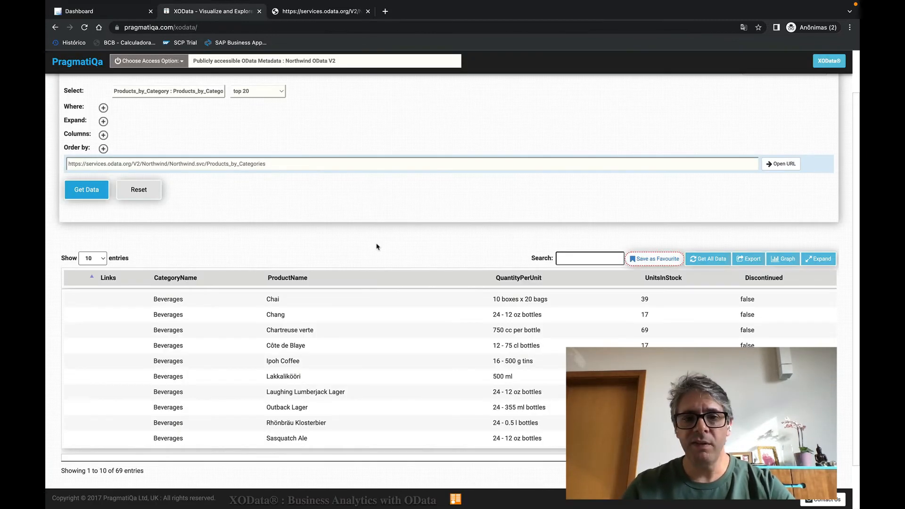
click(198, 92)
click(188, 178)
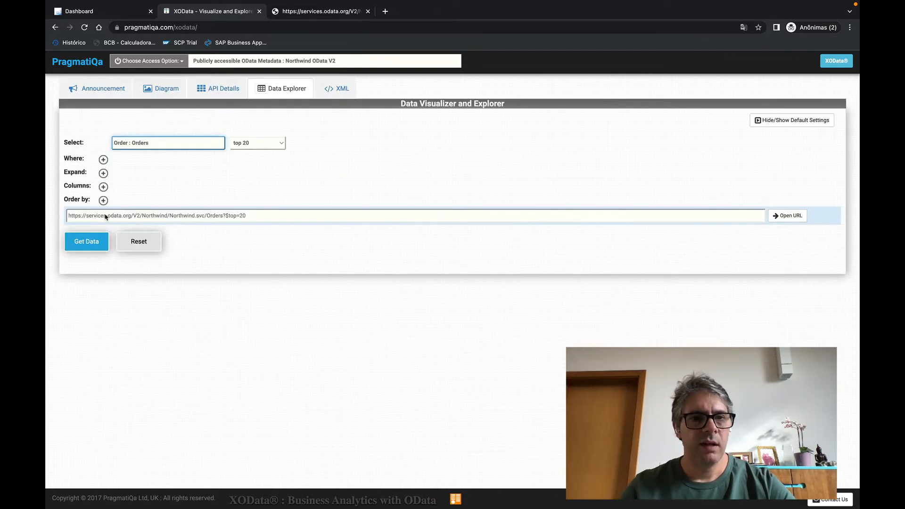
click(88, 245)
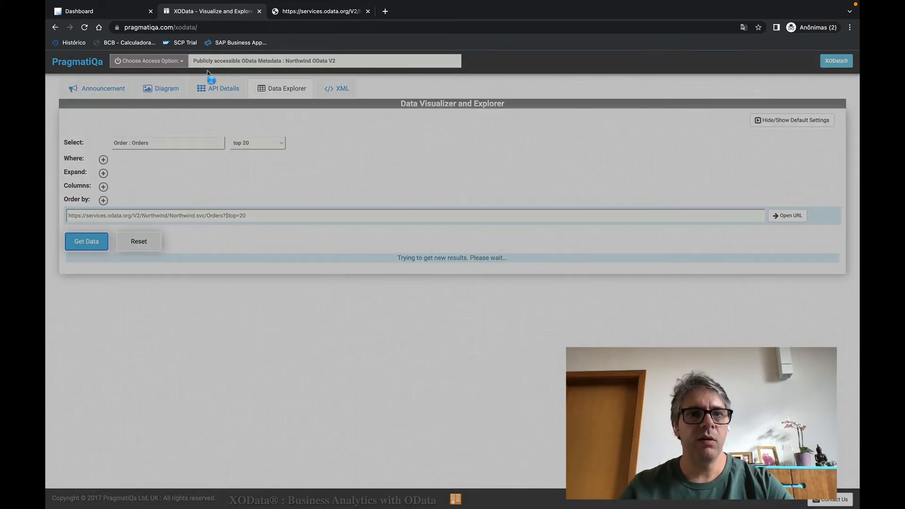
Check the order on the dashboard's Ordem para Aprovação card, then replace $top=20 in the XOData Orders request with that order's key and fetch it.
click(128, 19)
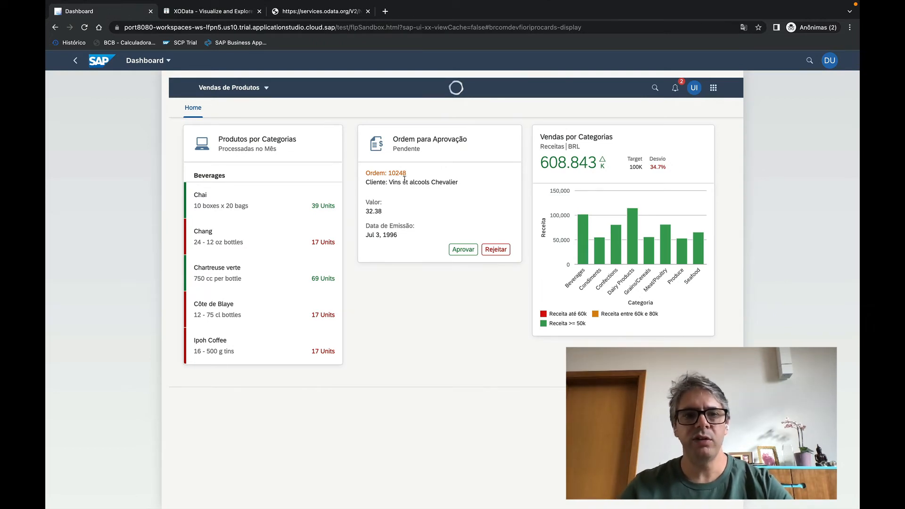
click(204, 19)
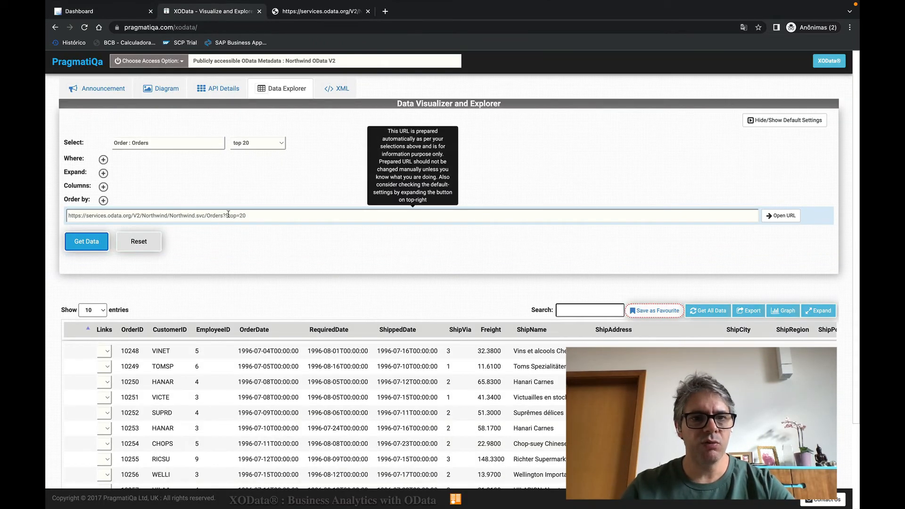
click(221, 215)
drag(263, 215, 220, 215)
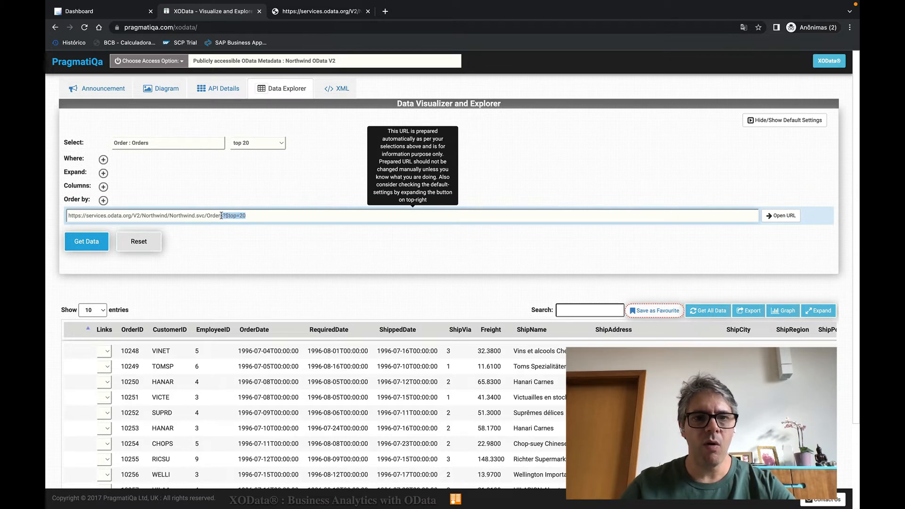
key(BackSpace)
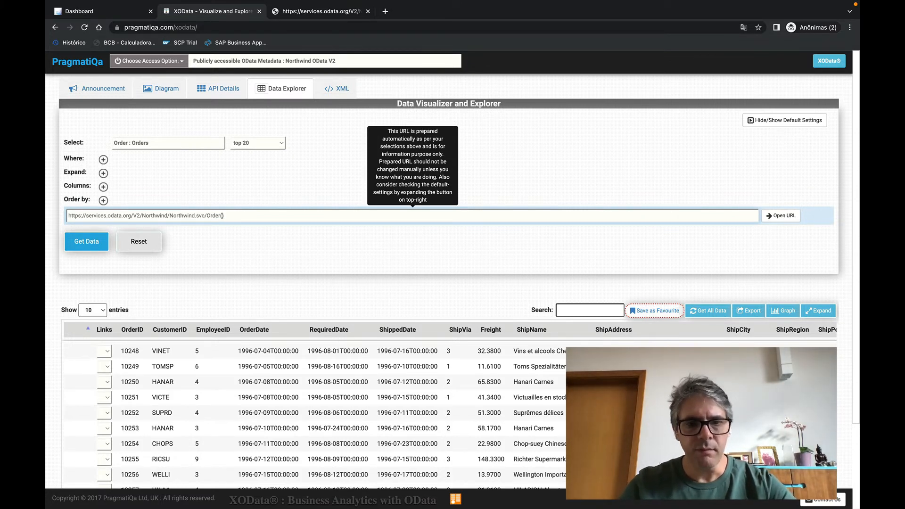
text((10248))
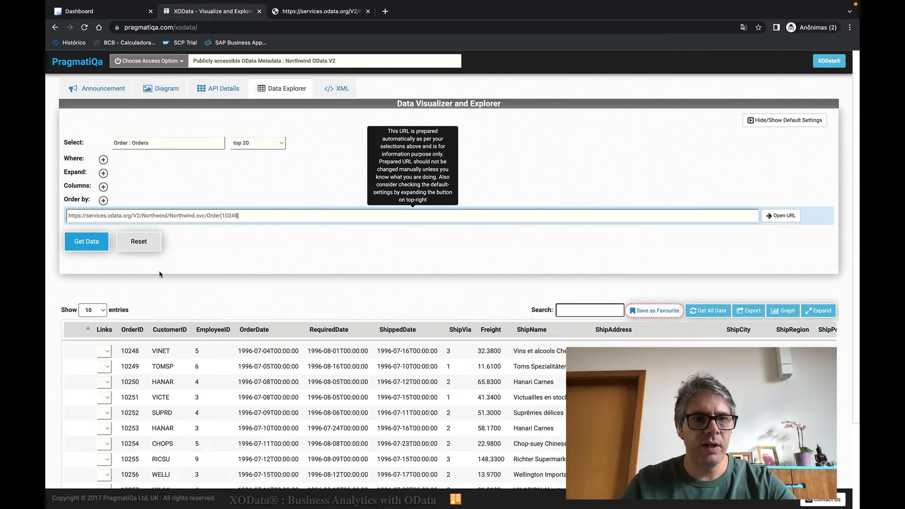
key(Return)
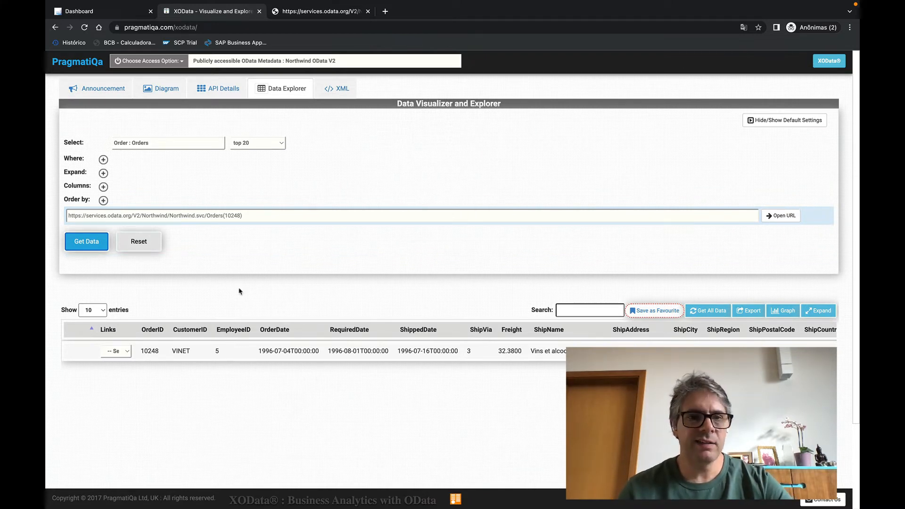
Compare the single order's request URL, freight and ship name in XOData with the dashboard's Ordem para Aprovação card.
drag(235, 217, 201, 215)
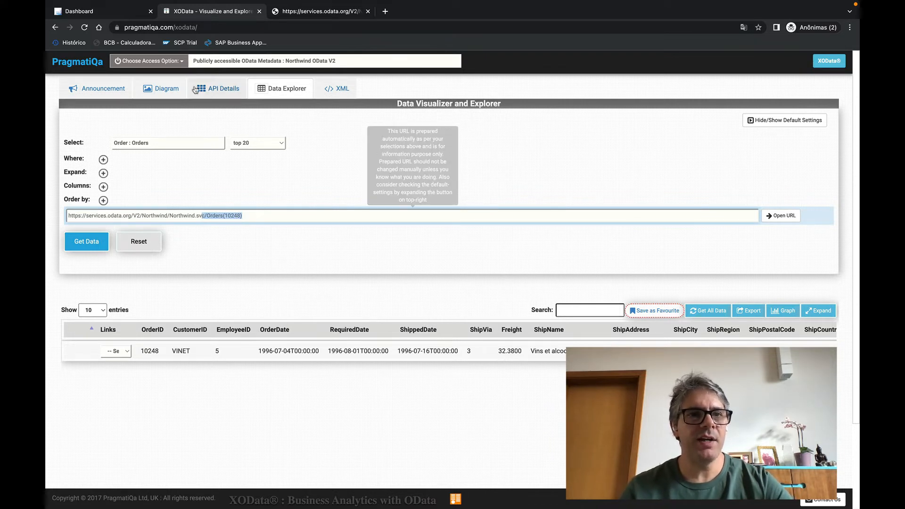
click(114, 14)
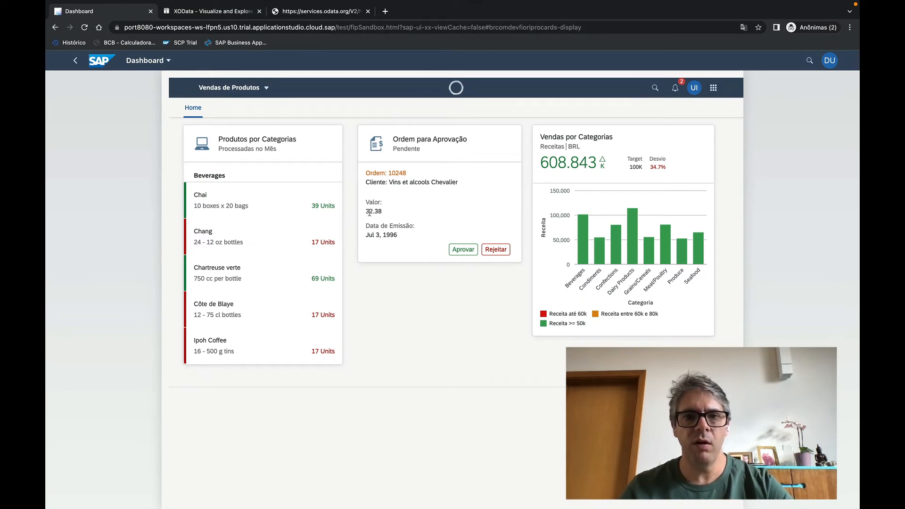
click(222, 14)
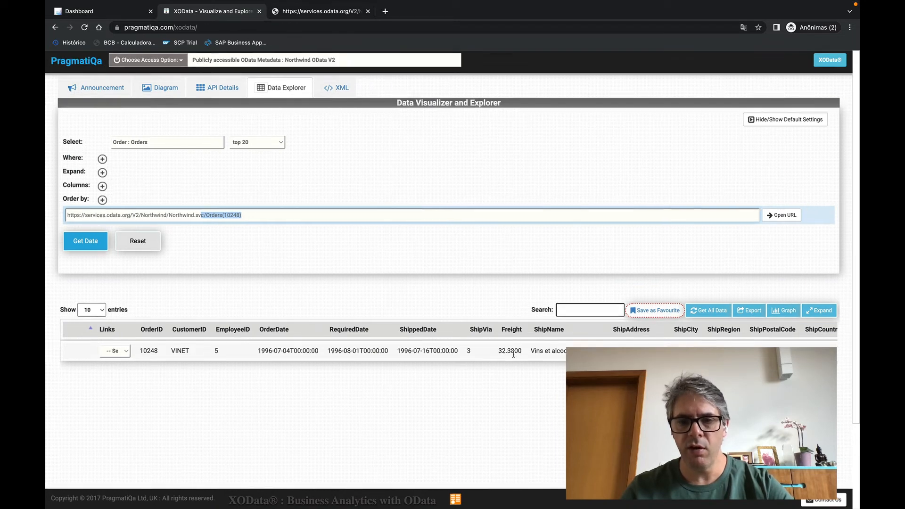
scroll(517, 335, up, 5)
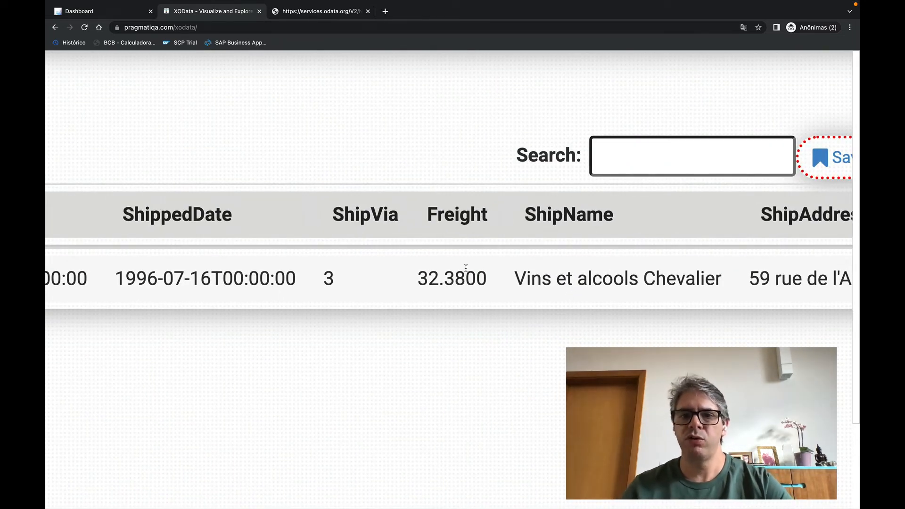
scroll(478, 280, down, 5)
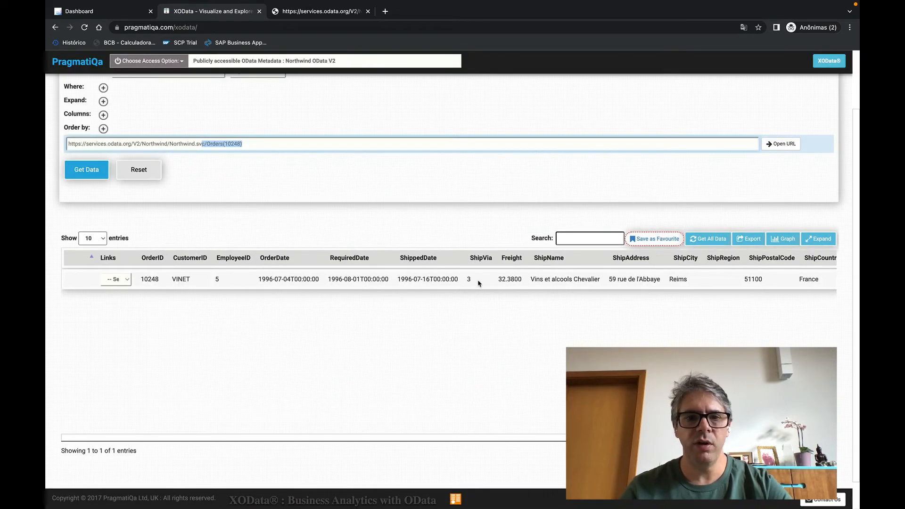
click(304, 17)
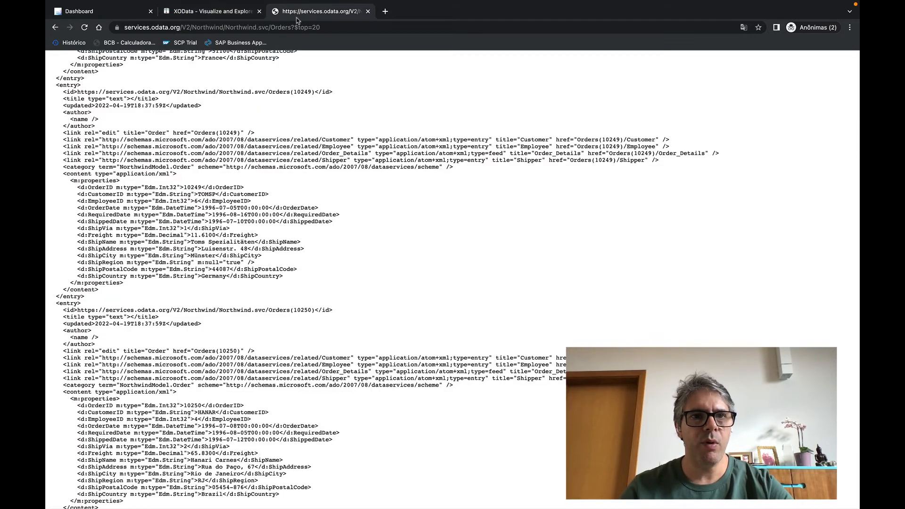
click(123, 13)
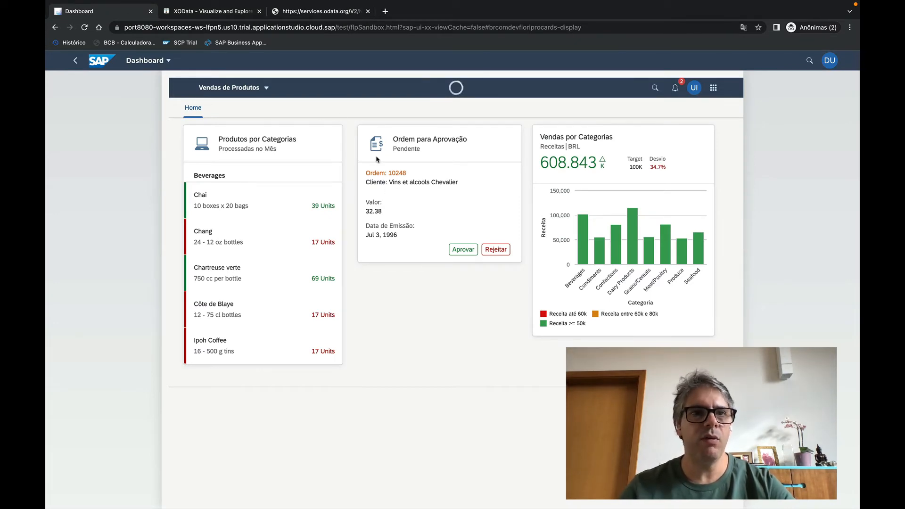
Return to XOData, expand the order request with Customer, replace $top=20 with the order's key and fetch the data.
click(232, 11)
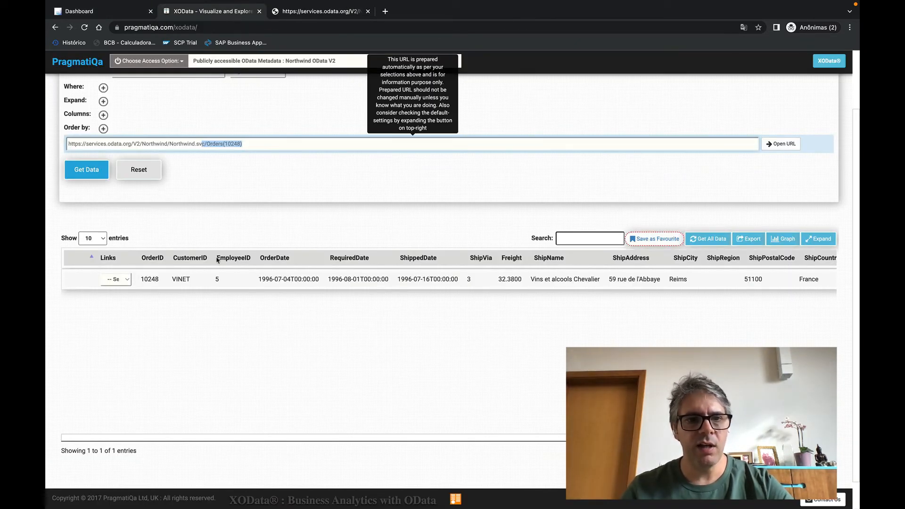
scroll(268, 226, up, 3)
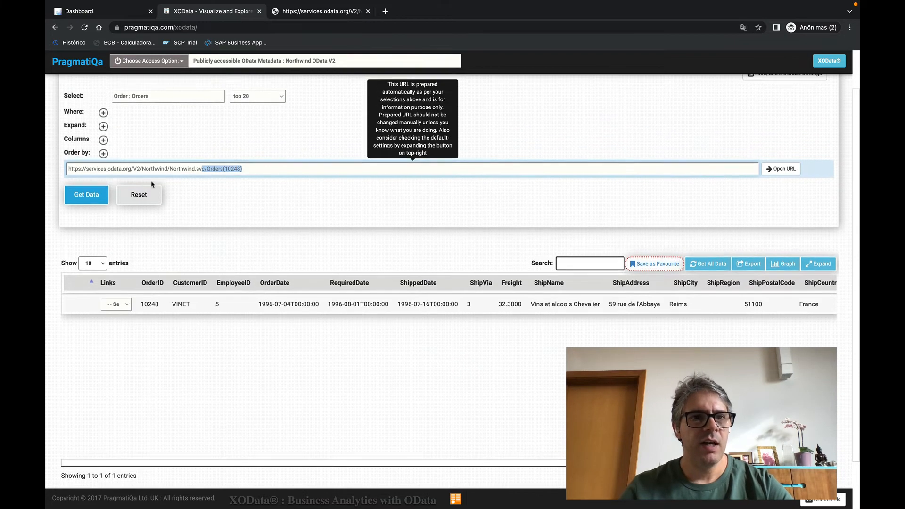
drag(268, 215, 223, 216)
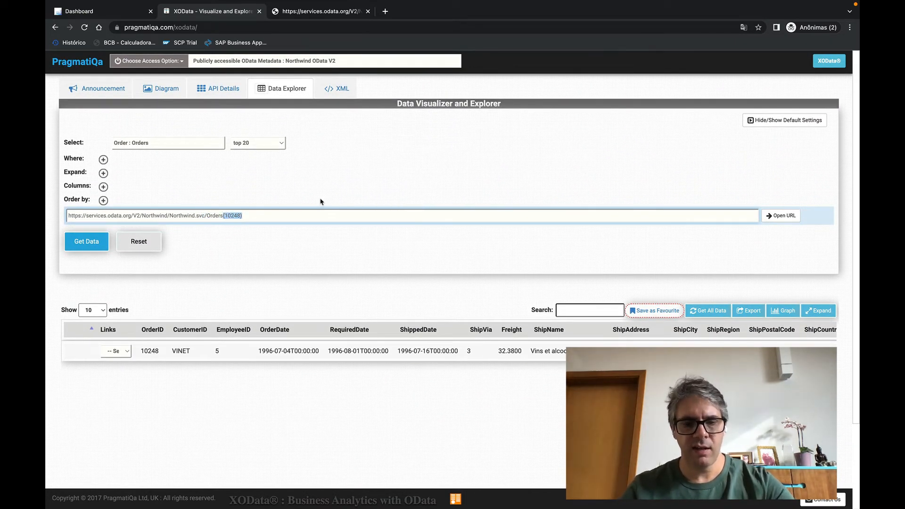
click(104, 173)
click(124, 173)
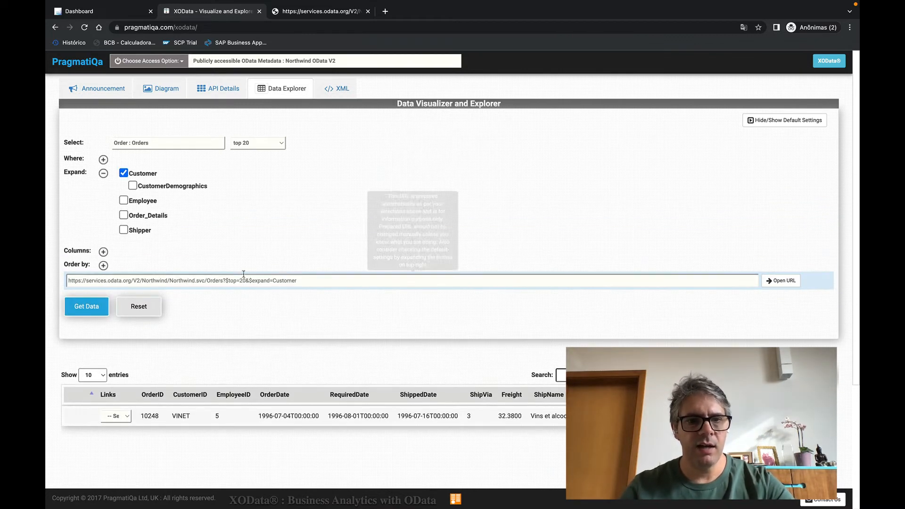
text((10248))
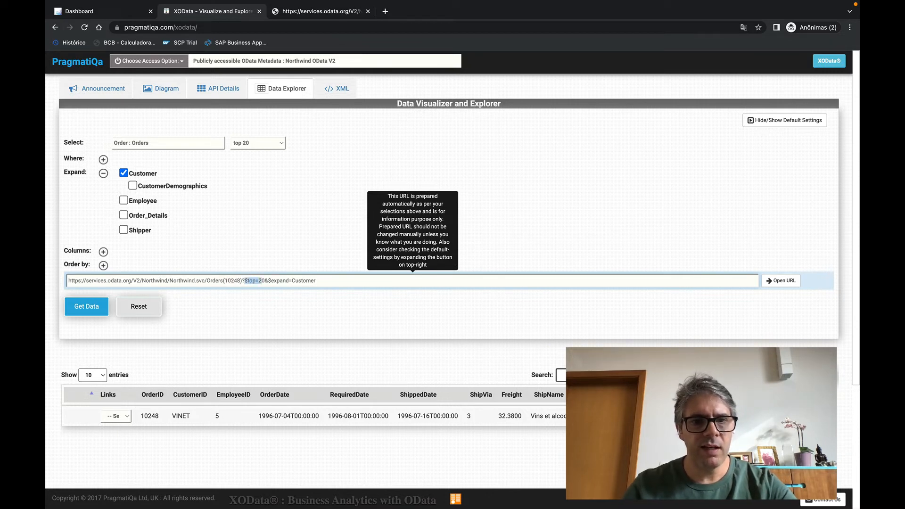
key(BackSpace)
click(87, 306)
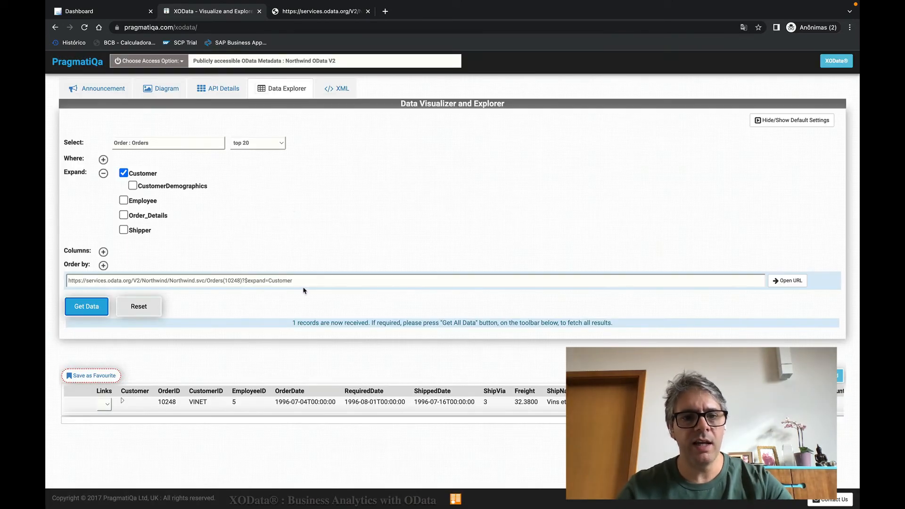
Open the order's nested Customer record and compare its company name with the client on the dashboard's Ordem para Aprovação card.
click(123, 401)
scroll(263, 443, up, 5)
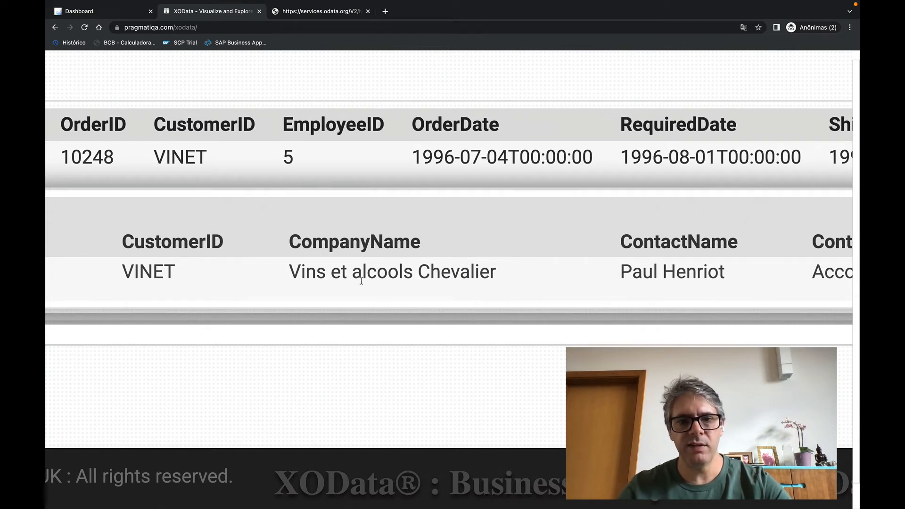
scroll(426, 283, down, 5)
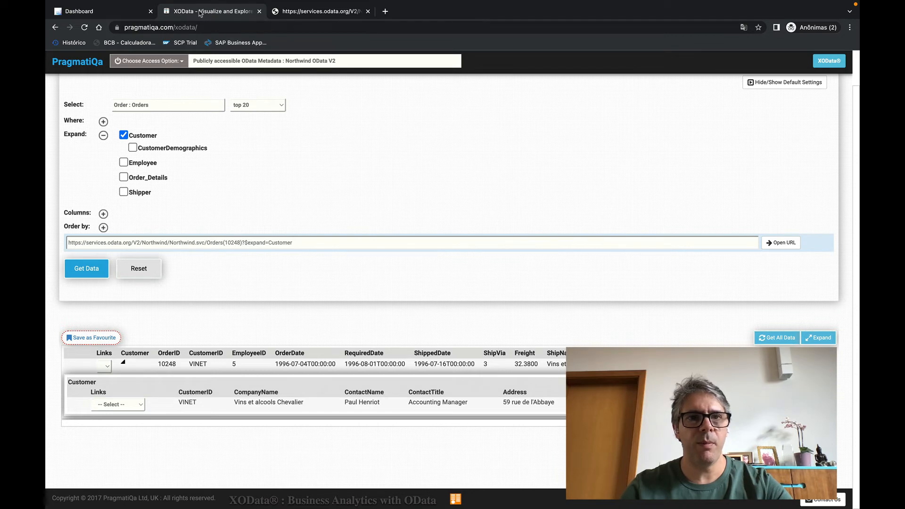
click(99, 16)
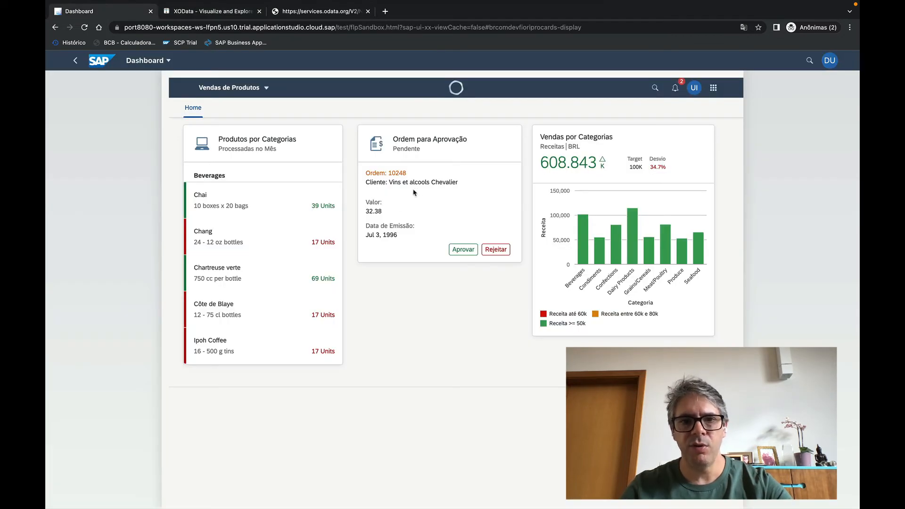
scroll(401, 189, up, 5)
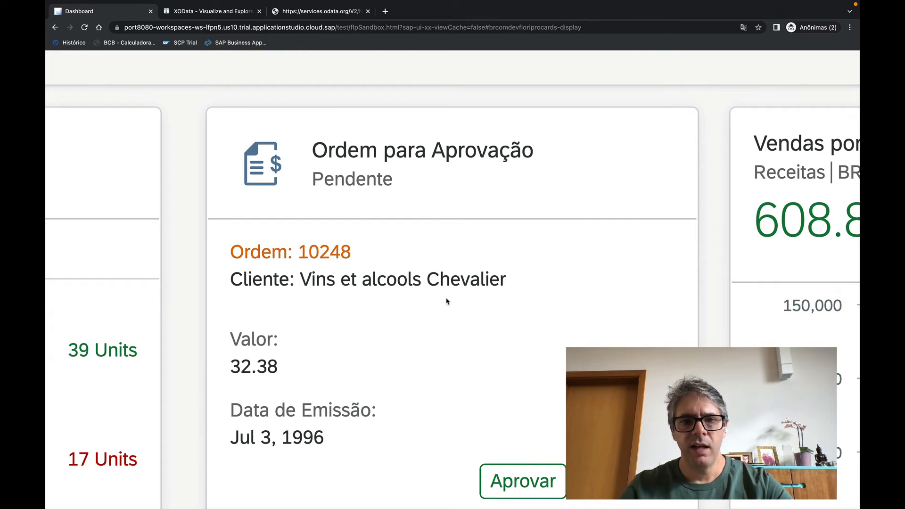
scroll(350, 303, down, 5)
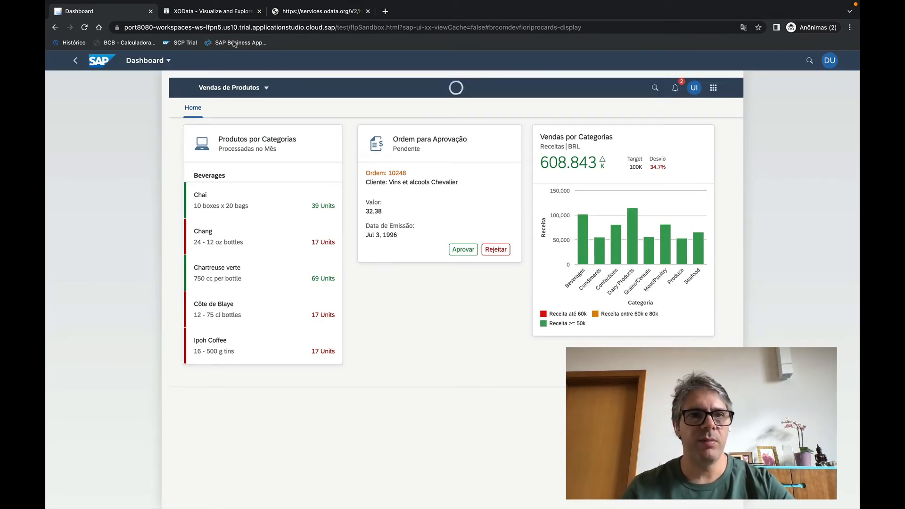
click(223, 11)
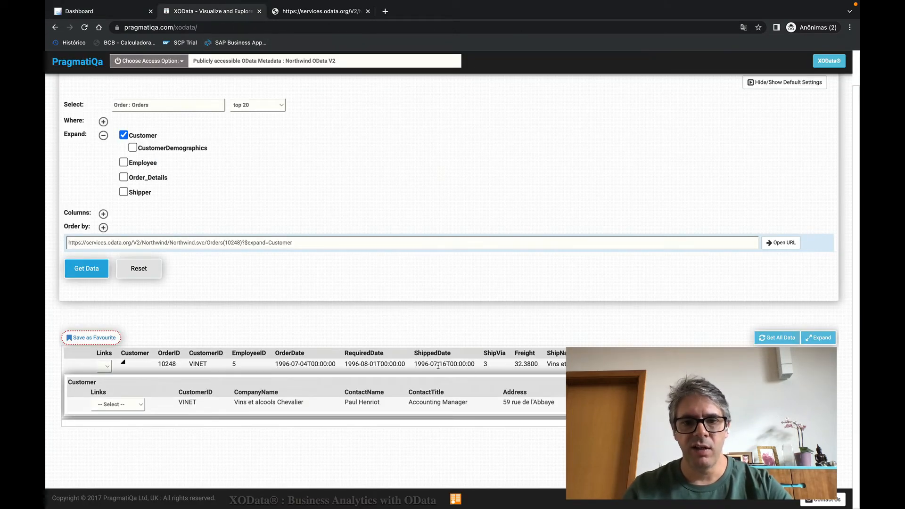
Return to the dashboard, try the Rejeitar and Aprovar actions on the Ordem para Aprovação card and highlight its order number.
key(ctrl+shift+Tab)
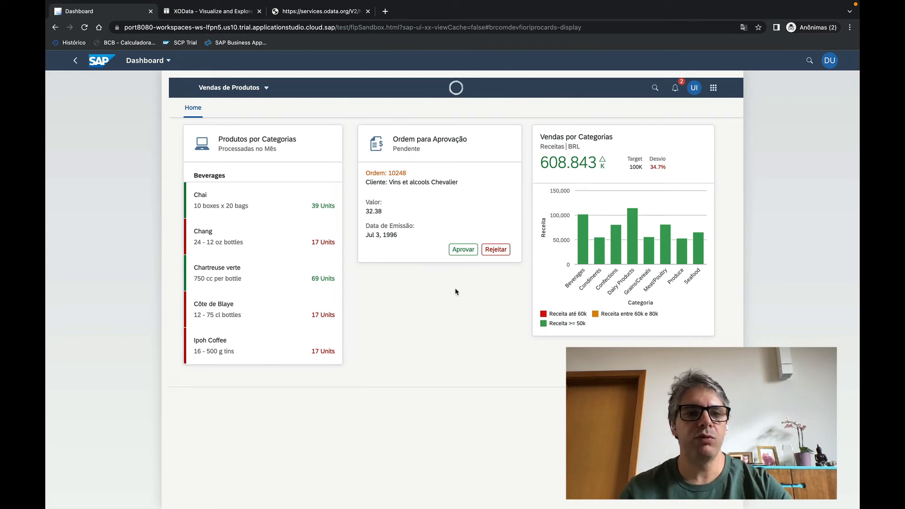
click(471, 258)
click(496, 251)
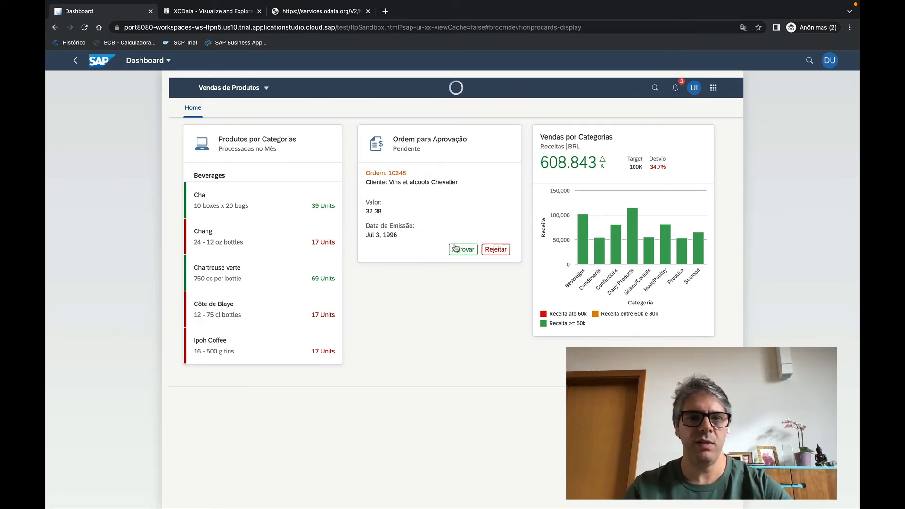
double_click(395, 178)
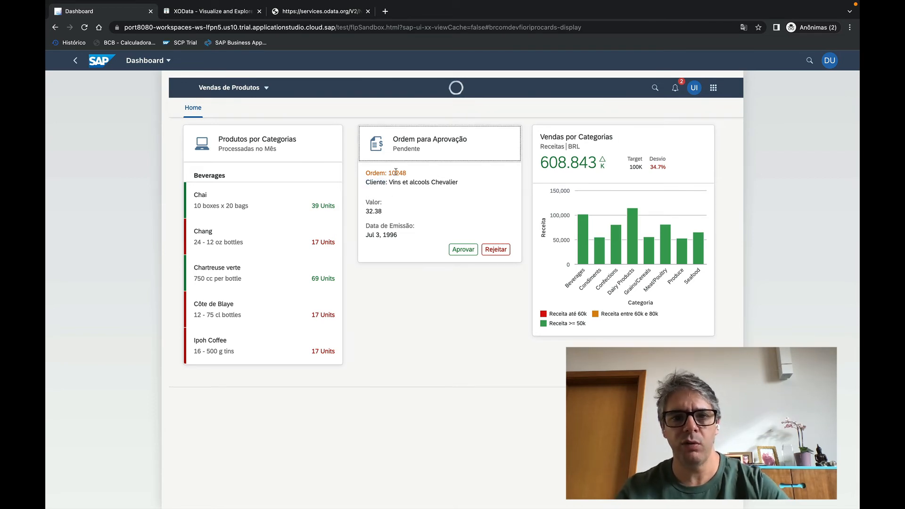
double_click(396, 173)
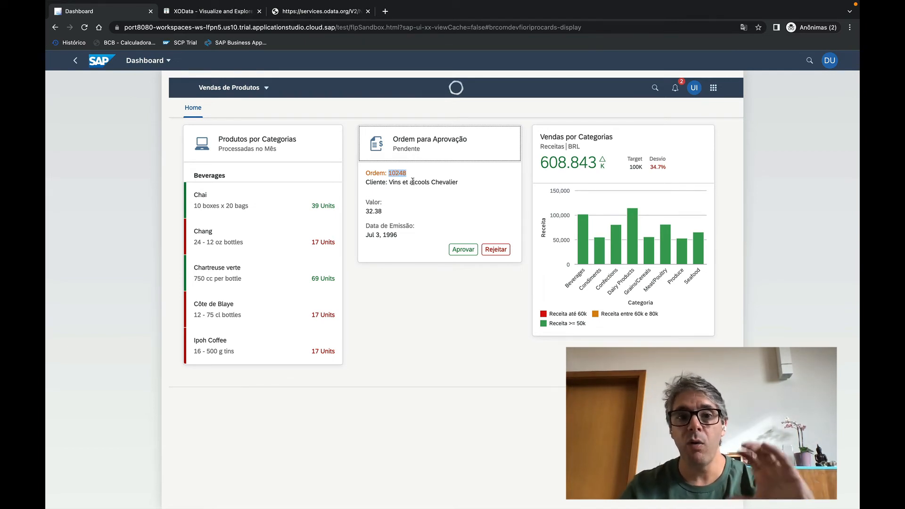
click(396, 174)
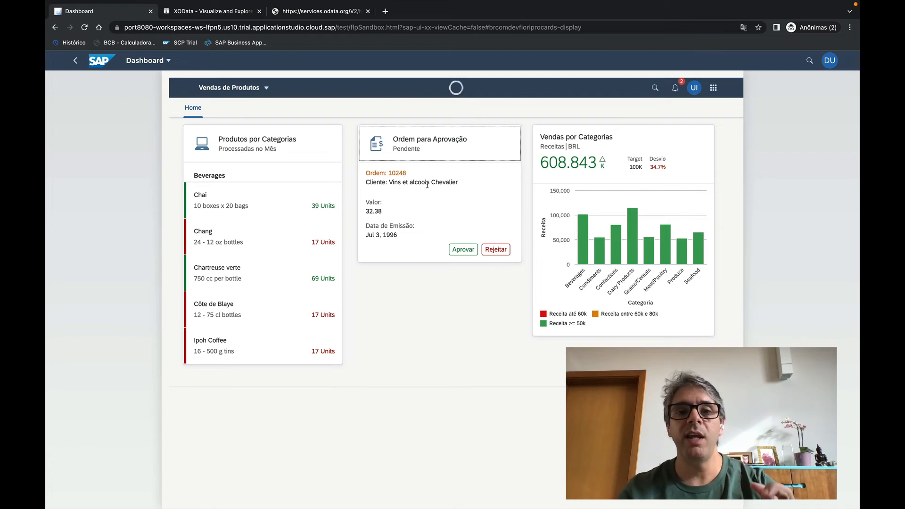
click(465, 252)
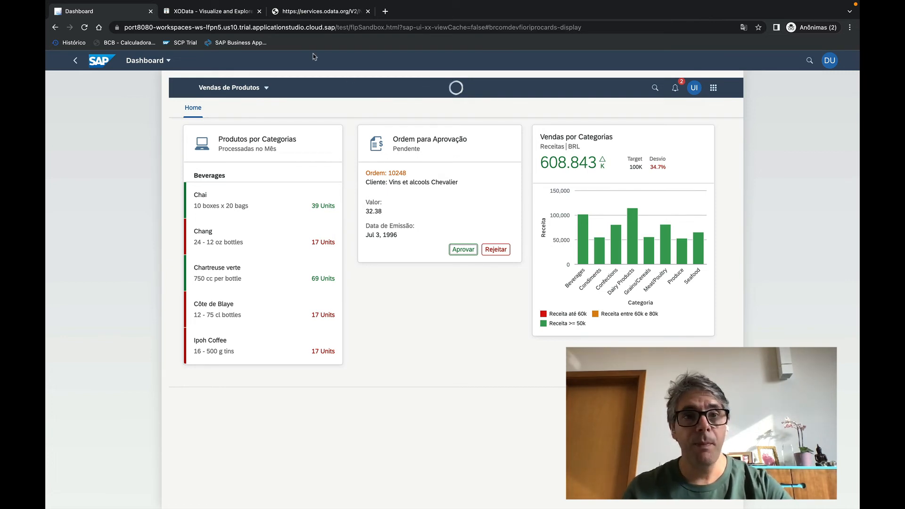
Switch back to XOData, select the Category_Sales_for_1997 entity set and fetch its data.
click(218, 14)
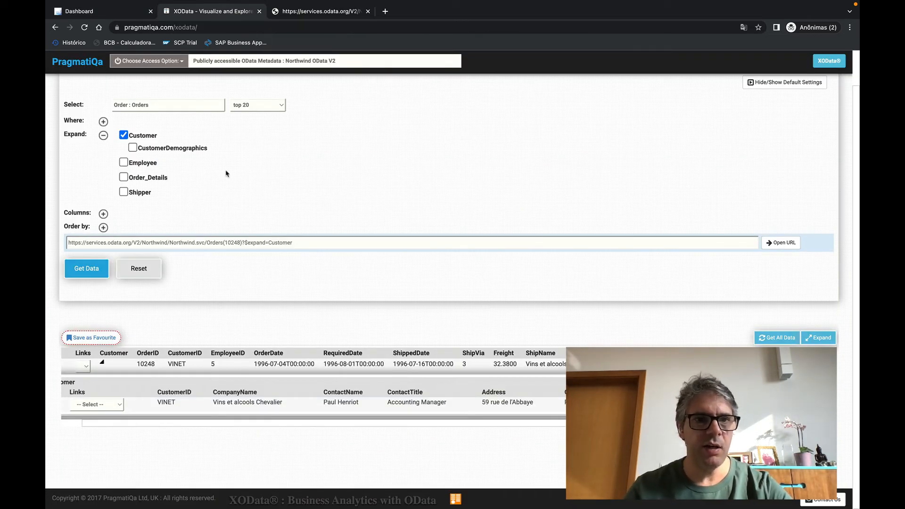
click(191, 106)
scroll(202, 165, down, 5)
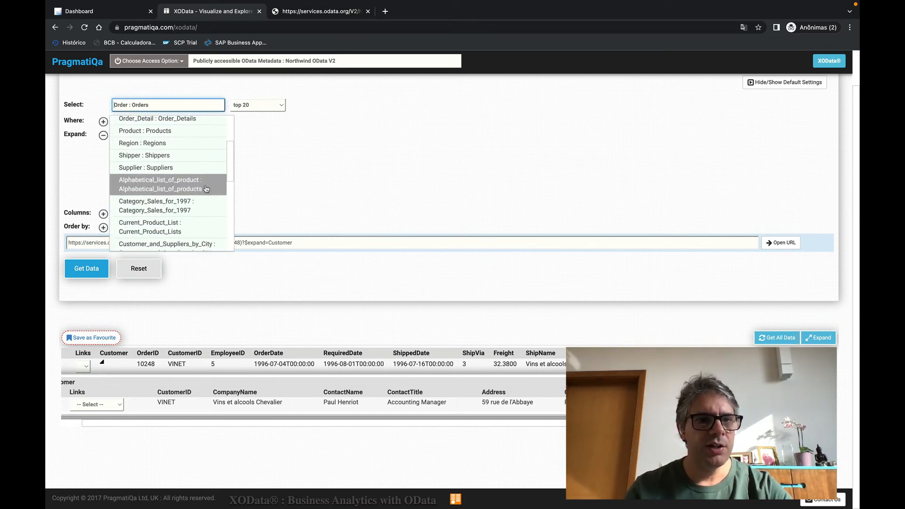
click(190, 148)
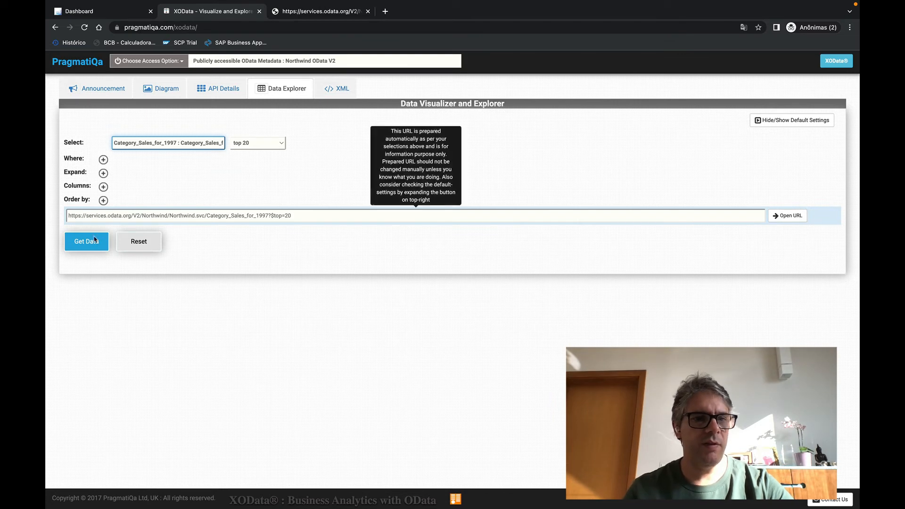
click(79, 242)
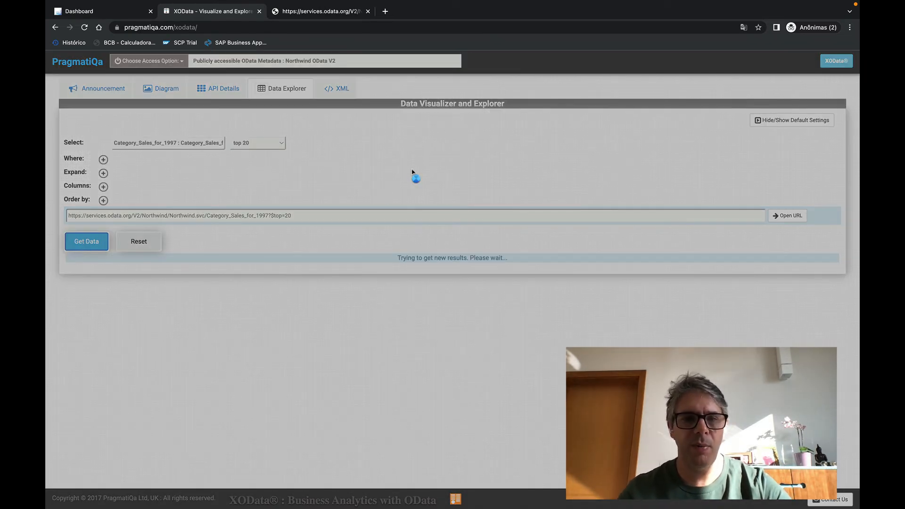
Compare the category names and sales values in the Category_Sales_for_1997 results with the chart on the dashboard's Vendas por Categorias card.
scroll(422, 362, down, 1)
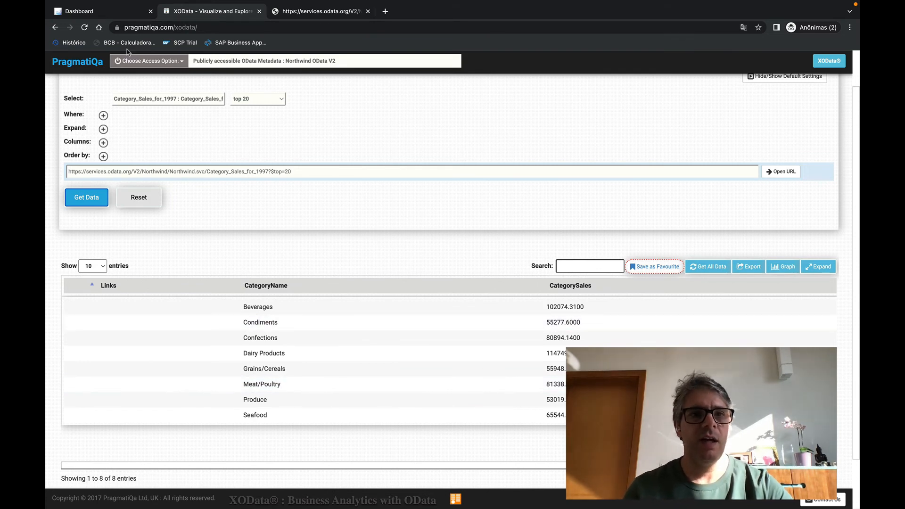
click(140, 9)
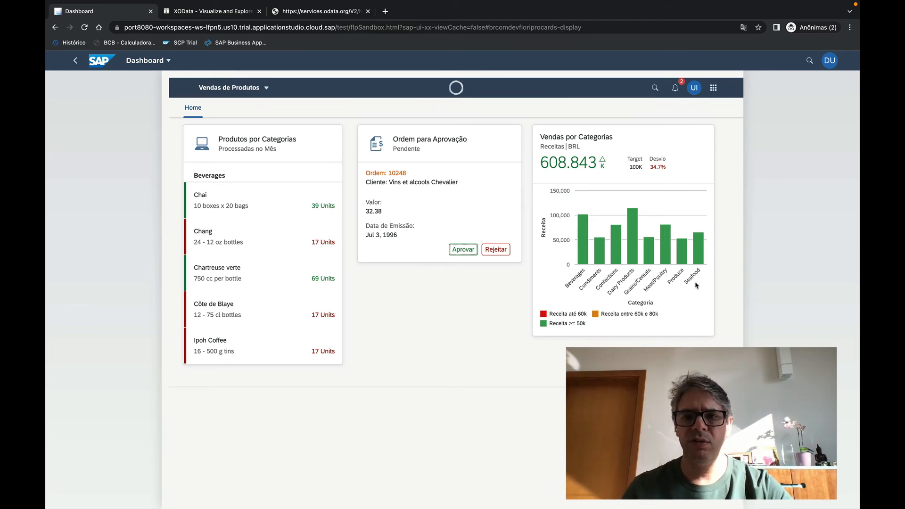
click(227, 17)
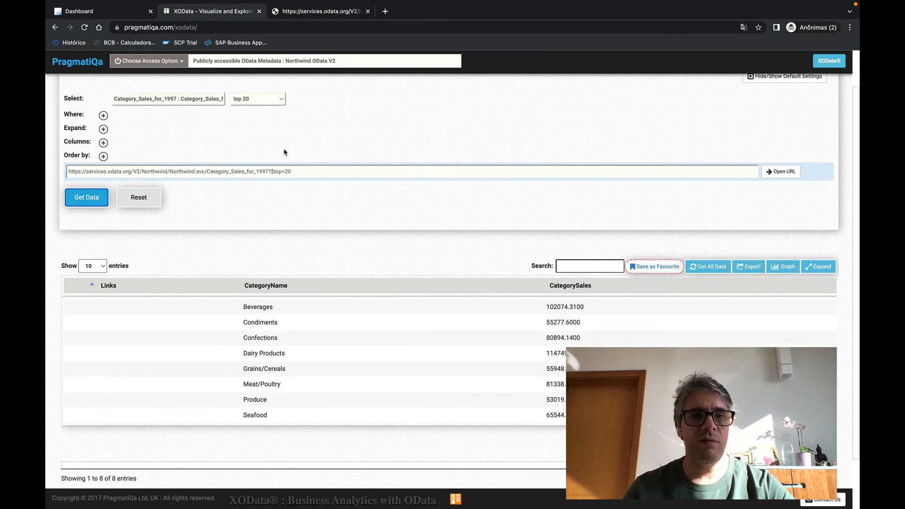
click(127, 15)
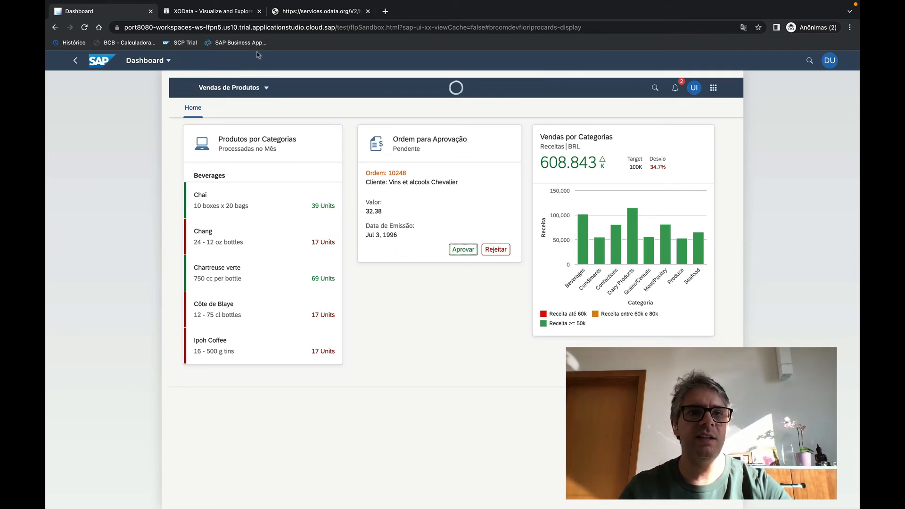
click(223, 14)
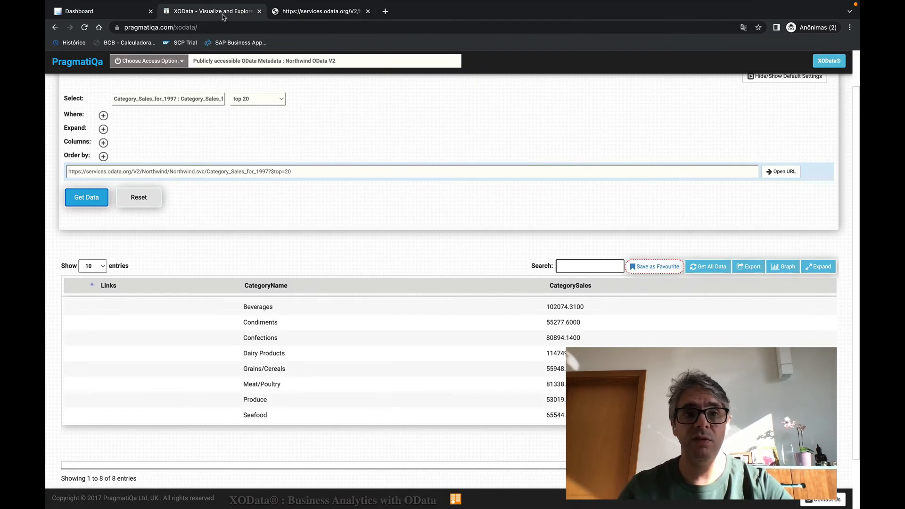
click(109, 14)
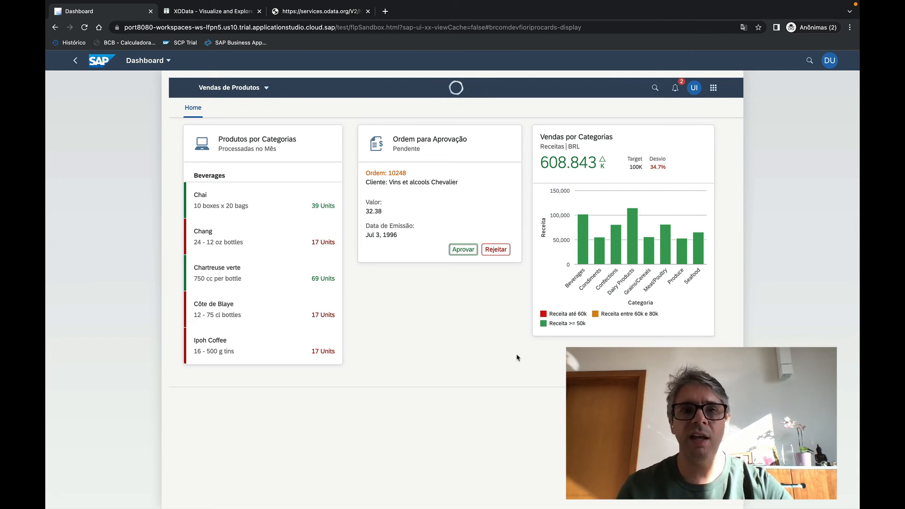
Return to XOData and open the entity relationship diagram of the Northwind service.
click(213, 13)
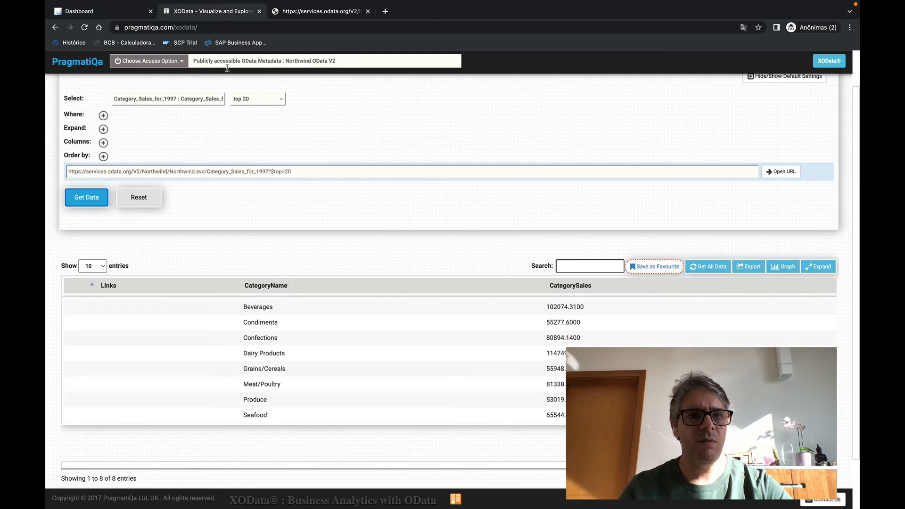
scroll(222, 80, up, 2)
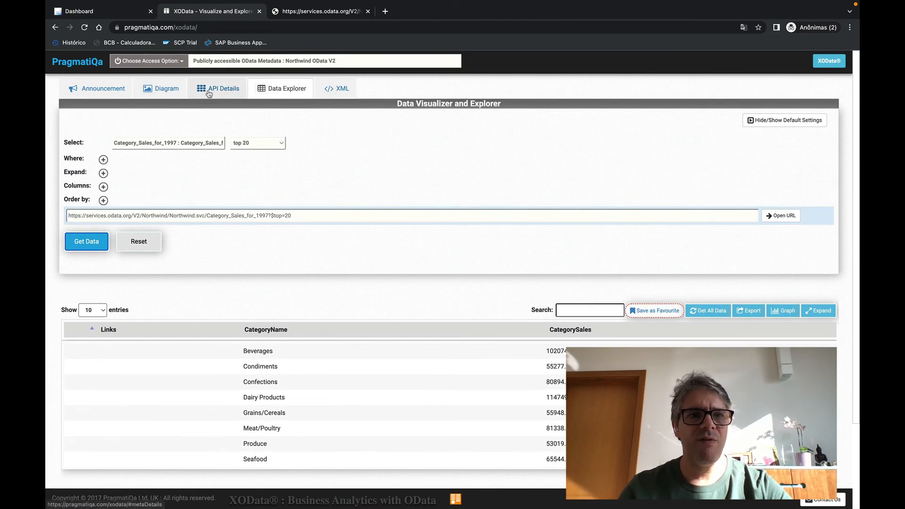
click(161, 88)
scroll(597, 255, down, 1)
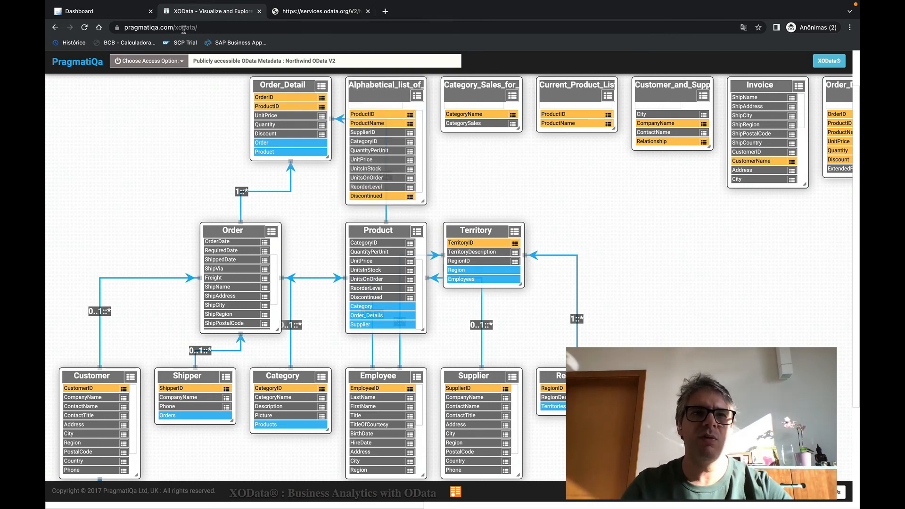
Compare the dashboard's three cards with the entities in the XOData diagram, finishing on the dashboard.
click(96, 11)
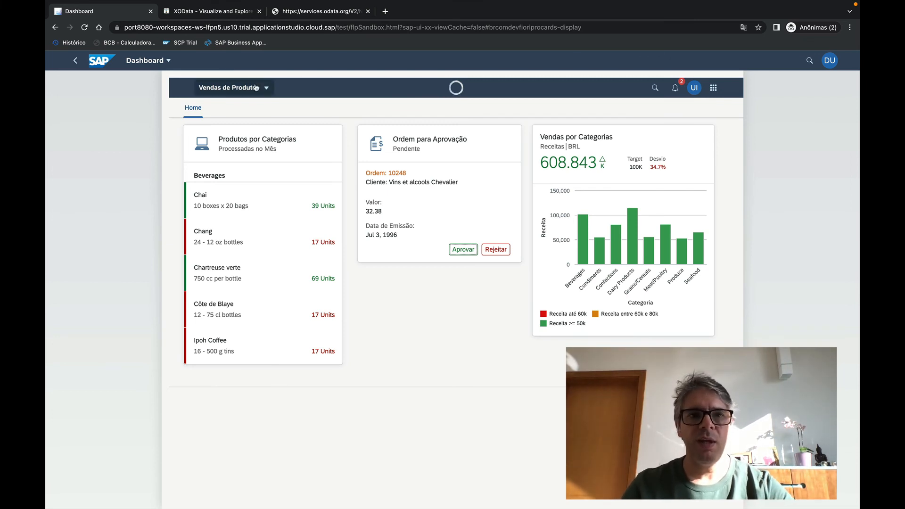
click(221, 13)
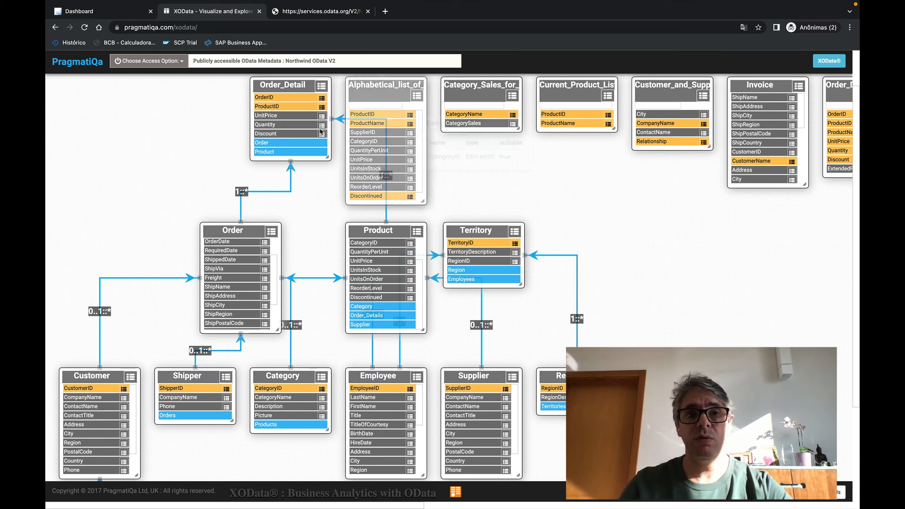
click(120, 18)
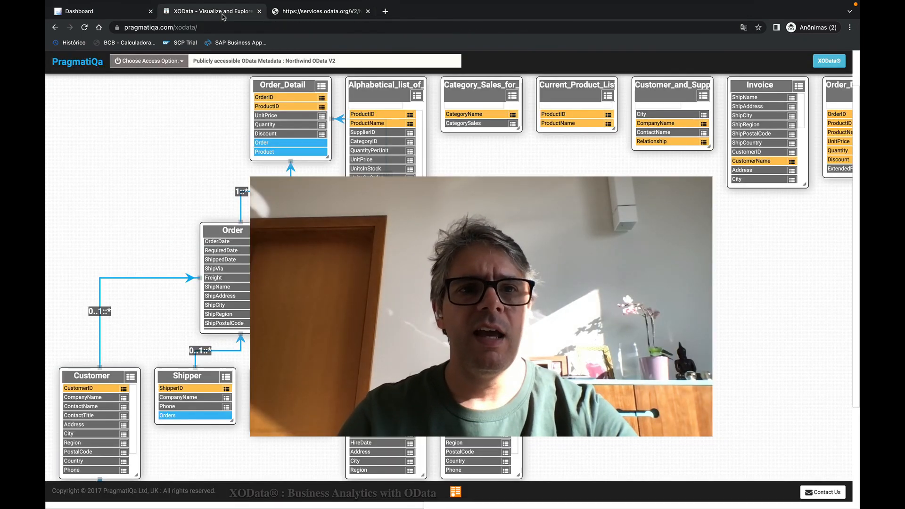
click(222, 11)
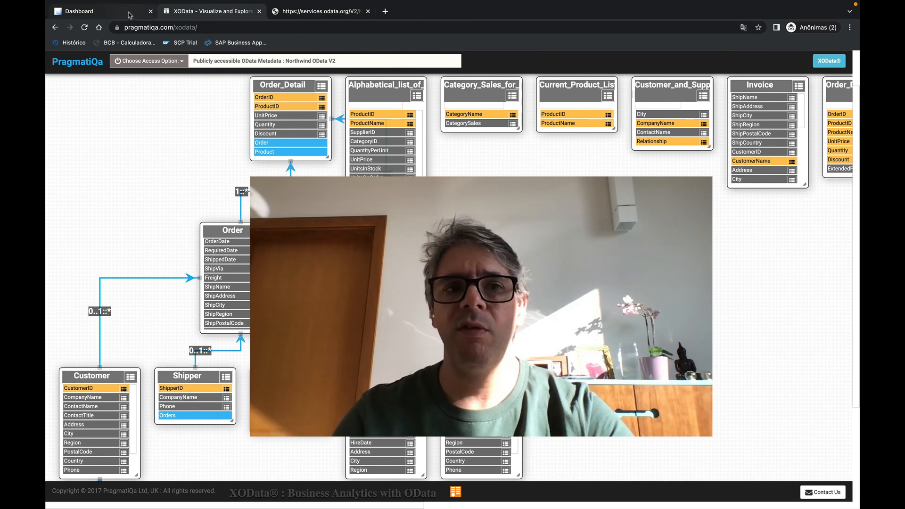
click(129, 14)
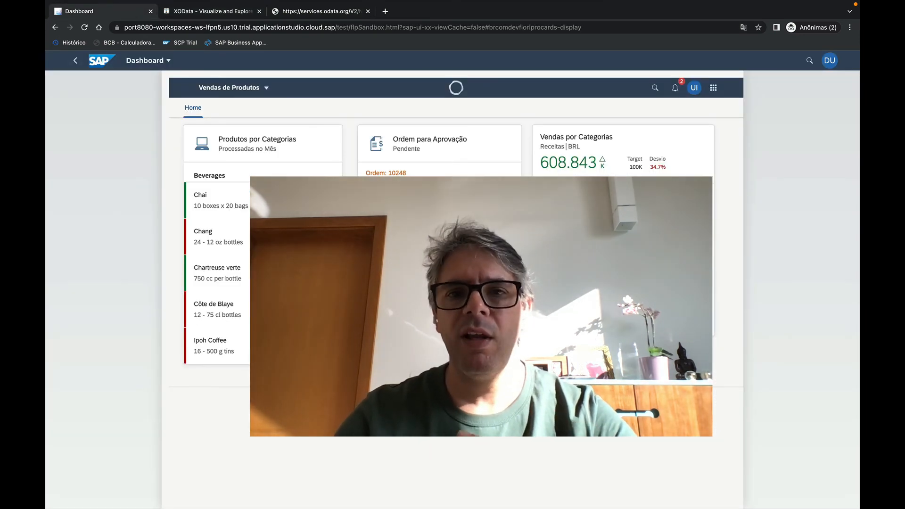